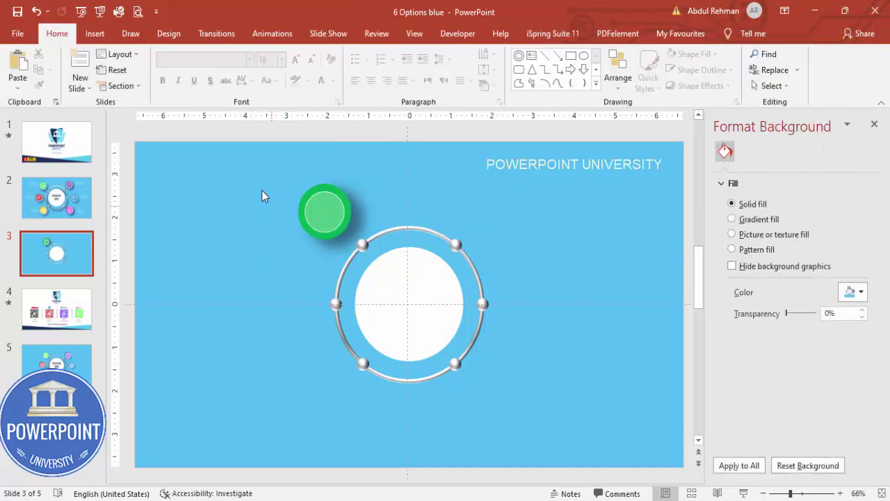
# Step: Select the whole green circle group and copy it to the ring's upper right
pyautogui.click(347, 214)
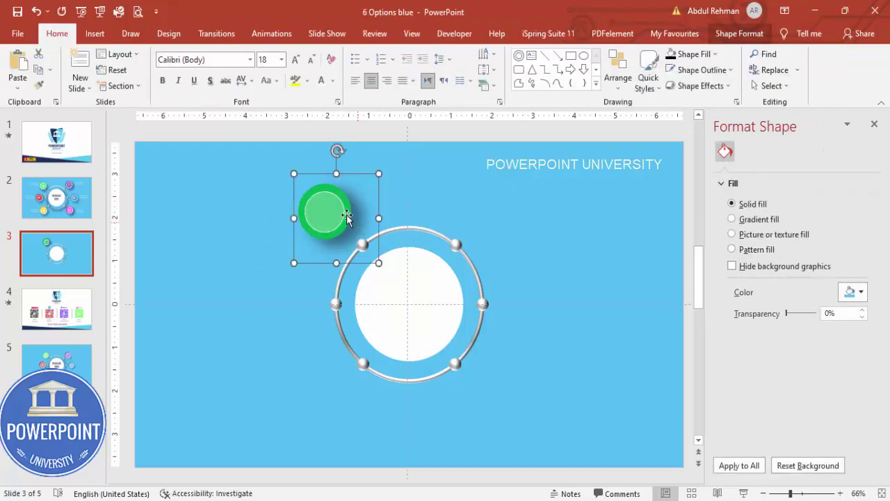
pyautogui.click(331, 207)
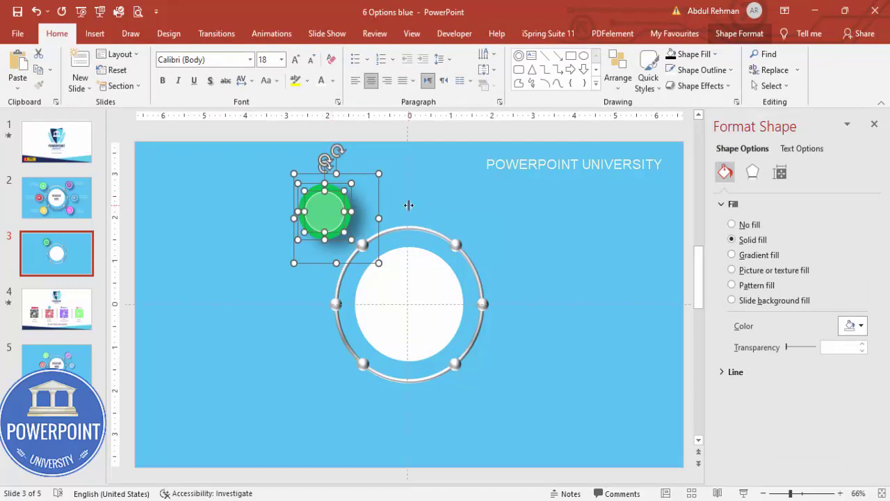
pyautogui.press('Tab')
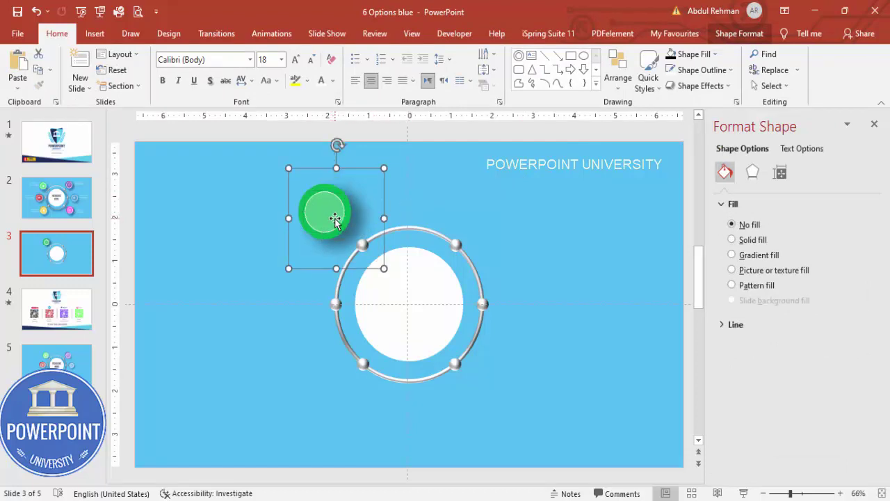
pyautogui.moveTo(335, 220); pyautogui.dragTo(498, 218)
pyautogui.click(610, 242)
# Step: Add more green circle copies on the ring's side and below its lower left
pyautogui.click(330, 215)
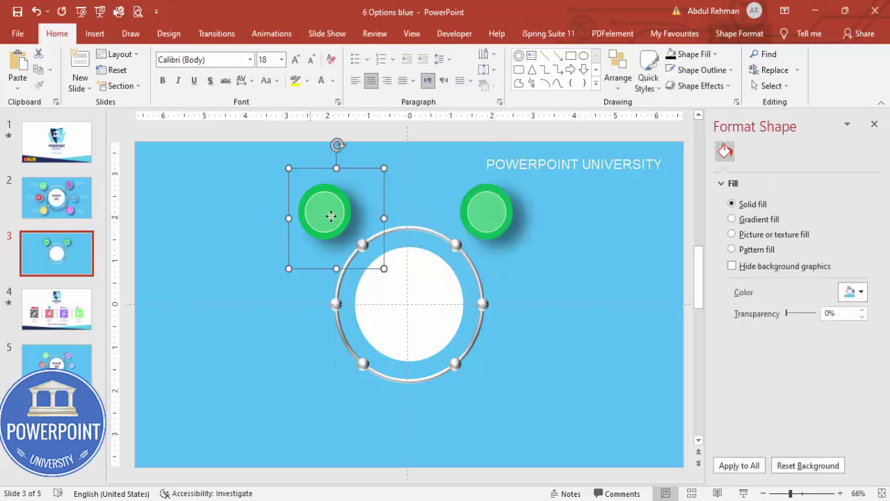
pyautogui.moveTo(329, 214); pyautogui.dragTo(529, 305)
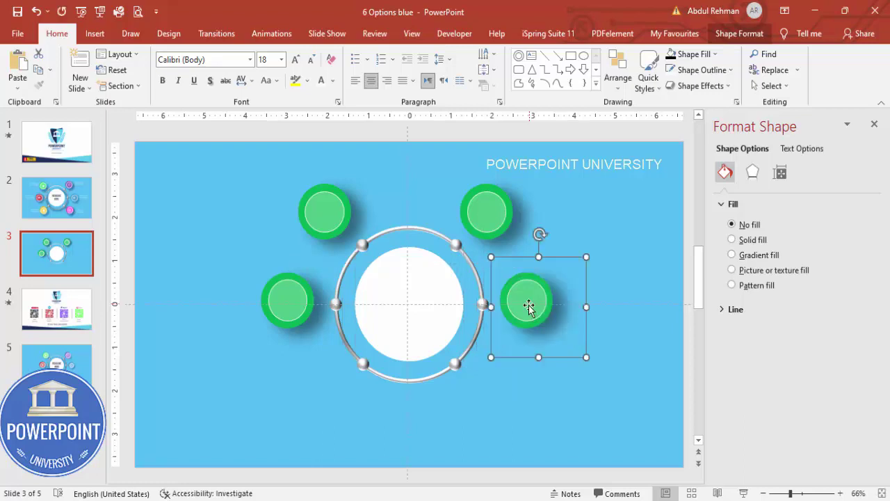
pyautogui.click(292, 303)
pyautogui.moveTo(292, 302); pyautogui.dragTo(491, 403)
# Step: Fill the left circle dark red and the lower-left circle purple
pyautogui.click(600, 364)
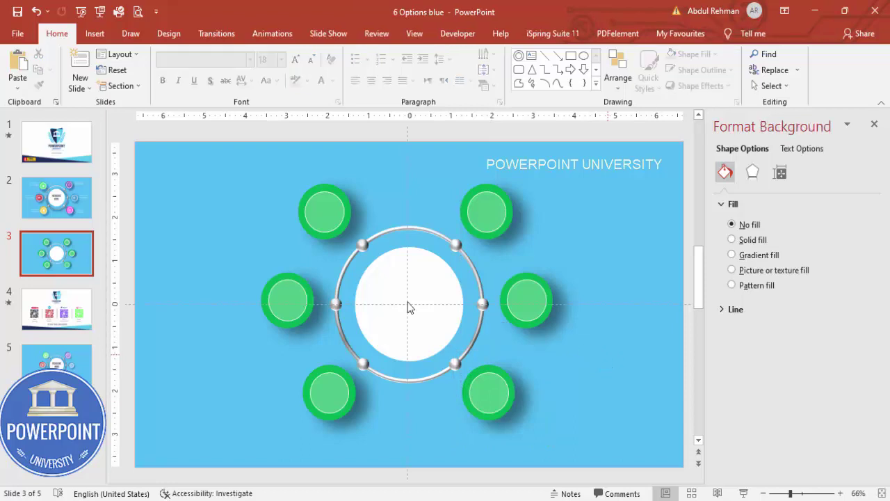
pyautogui.click(272, 281)
pyautogui.click(286, 277)
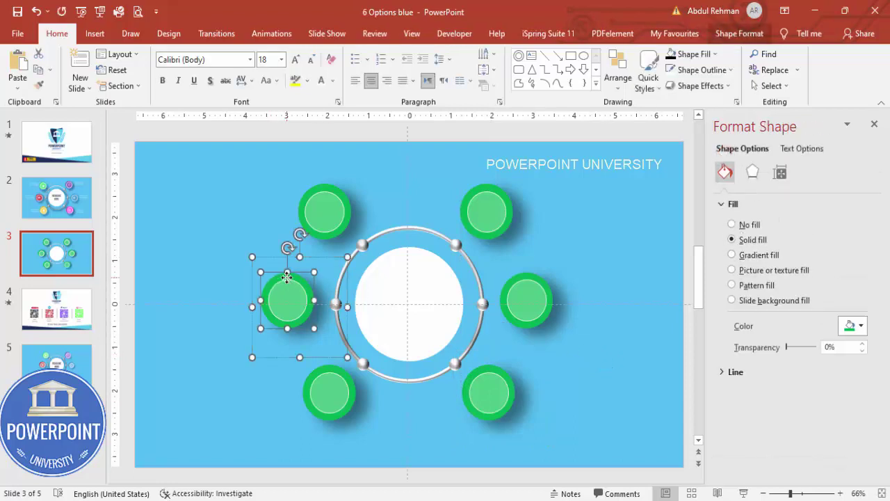
pyautogui.click(860, 326)
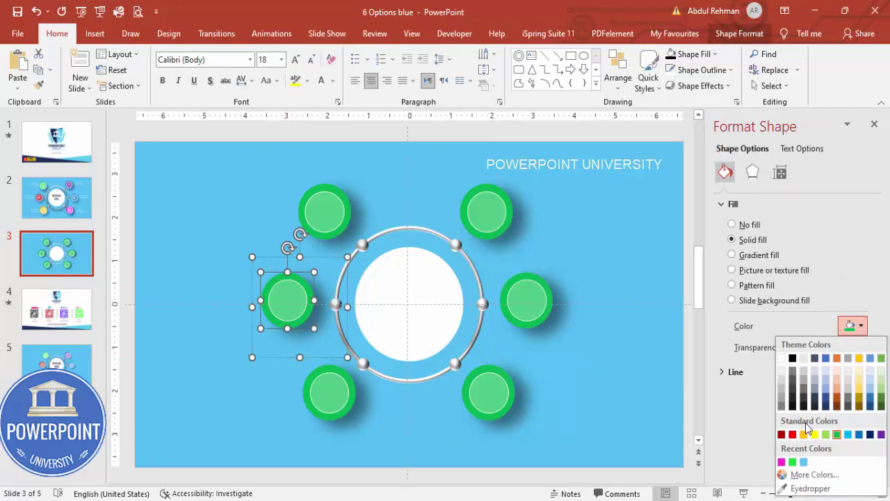
pyautogui.click(782, 435)
pyautogui.click(322, 374)
pyautogui.click(333, 370)
pyautogui.click(861, 325)
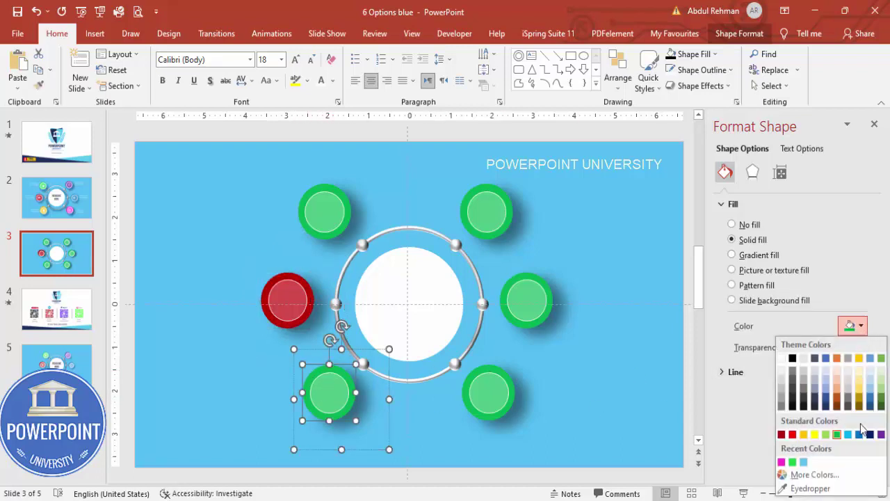
pyautogui.click(881, 435)
# Step: Fill the lower-right circle yellow and the right circle blue
pyautogui.click(491, 369)
pyautogui.click(491, 369)
pyautogui.click(862, 325)
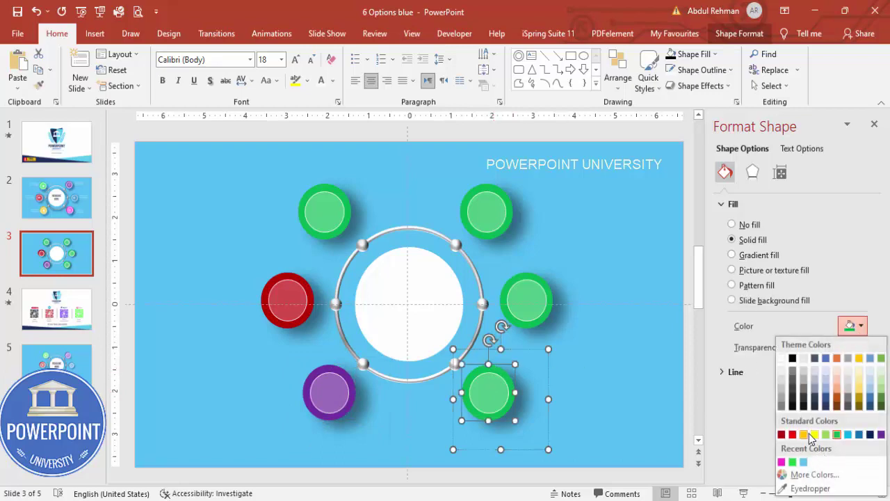
pyautogui.click(806, 433)
pyautogui.click(538, 298)
pyautogui.click(537, 296)
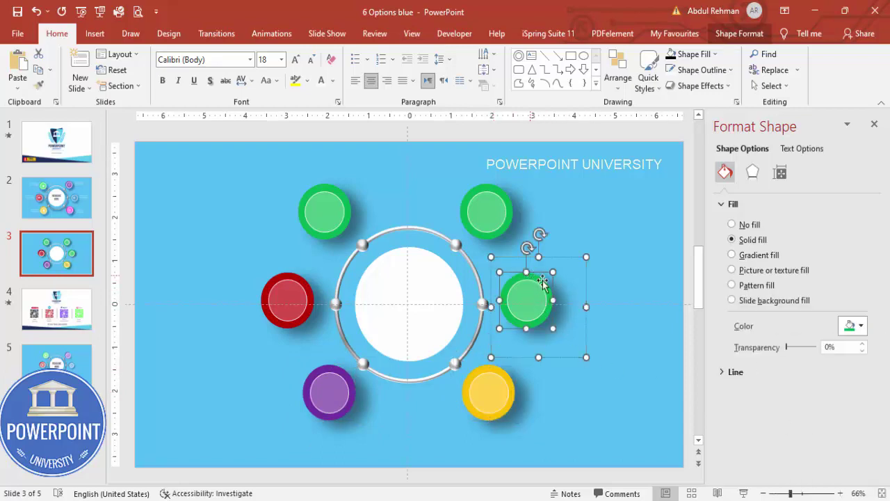
pyautogui.click(853, 326)
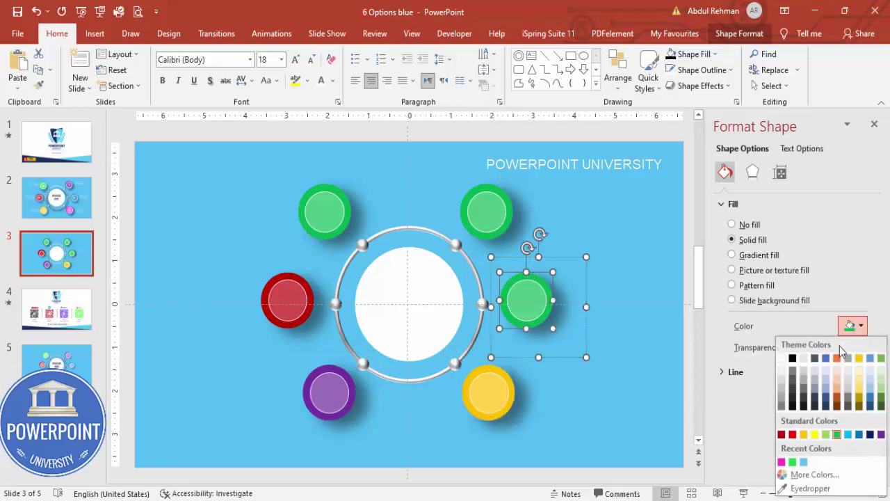
pyautogui.click(858, 435)
# Step: Fill the top-right circle magenta from the recent colours
pyautogui.click(486, 192)
pyautogui.click(487, 186)
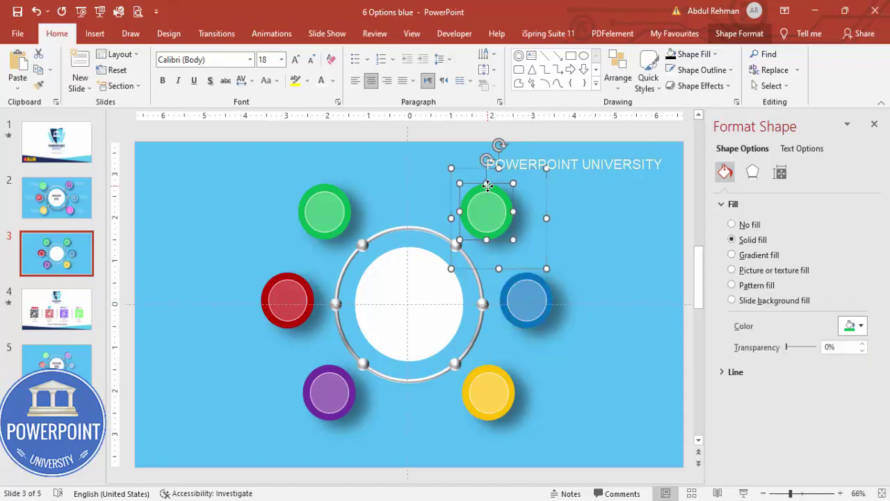
pyautogui.click(849, 325)
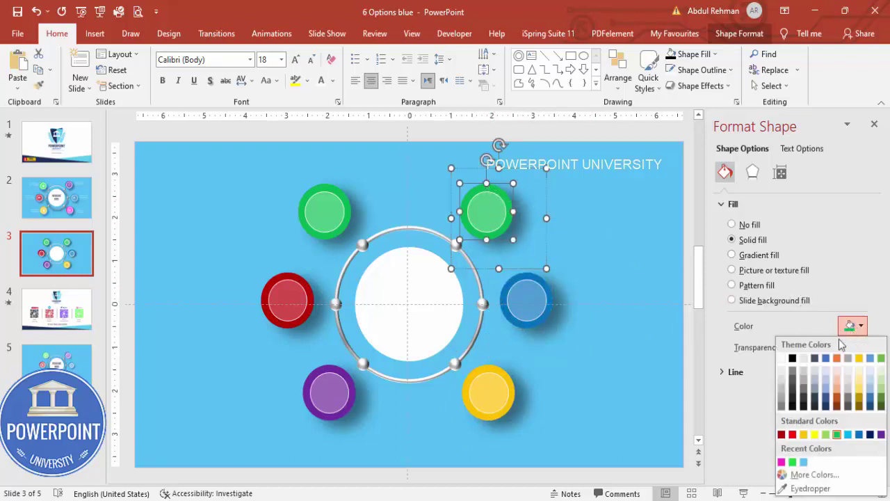
pyautogui.click(781, 462)
pyautogui.click(588, 380)
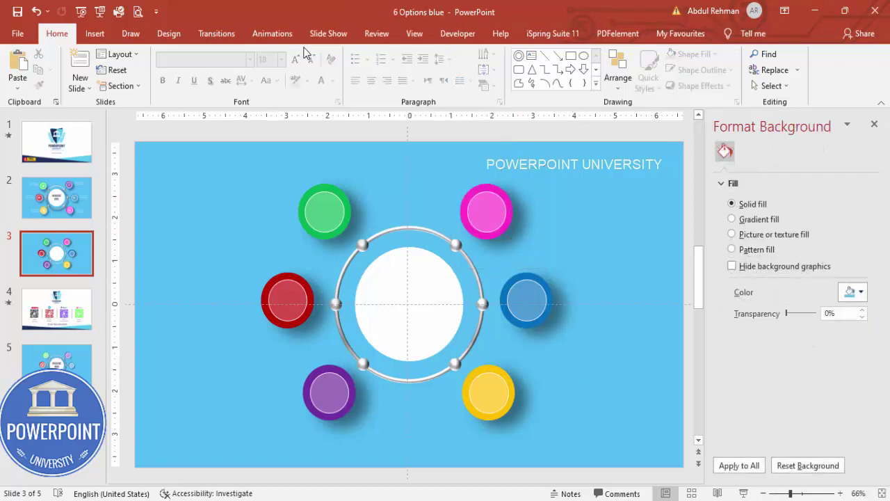
# Step: Draw a thin rectangle bar and copy the silver ring's formatting onto it
pyautogui.click(94, 34)
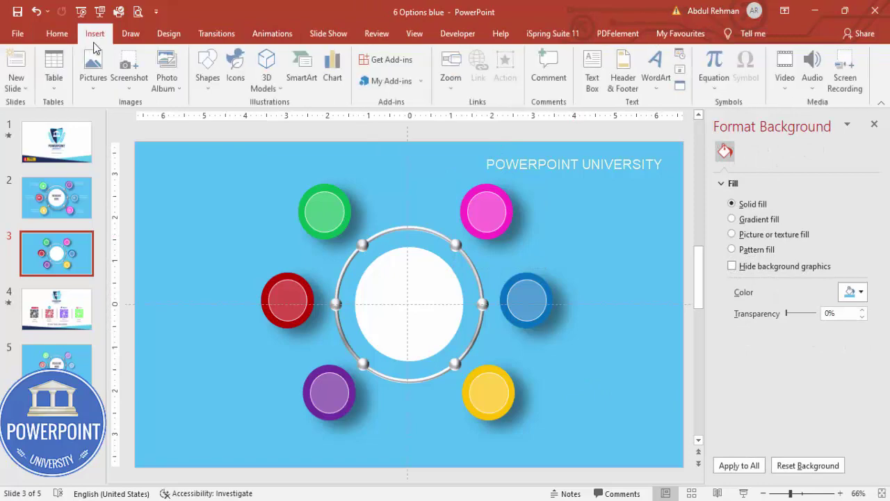
pyautogui.click(211, 86)
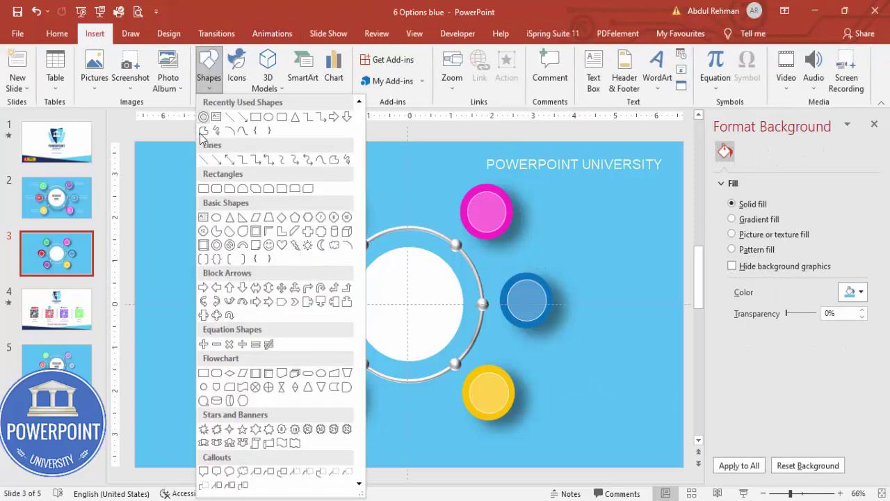
pyautogui.click(203, 189)
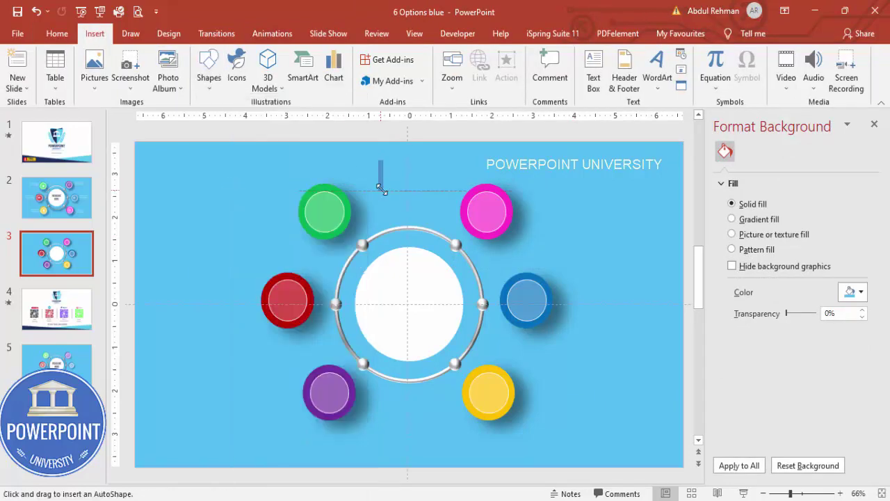
pyautogui.moveTo(381, 188); pyautogui.dragTo(382, 190)
pyautogui.click(395, 232)
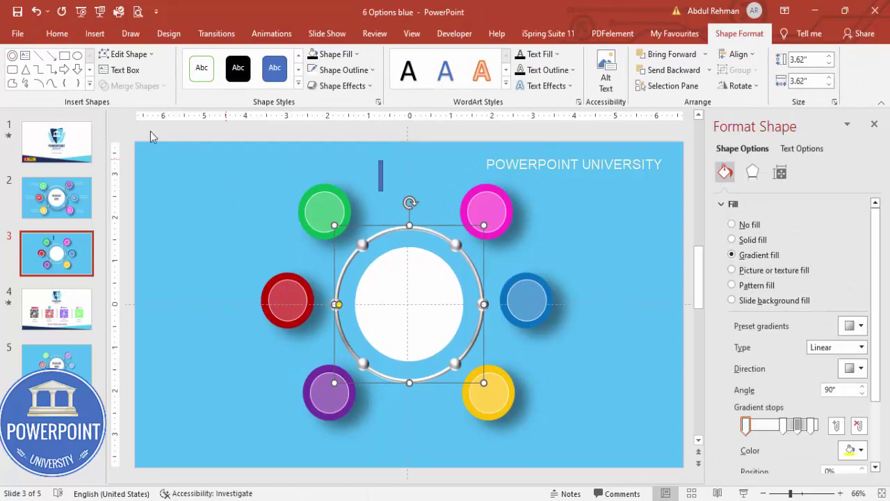
pyautogui.click(57, 33)
pyautogui.click(39, 84)
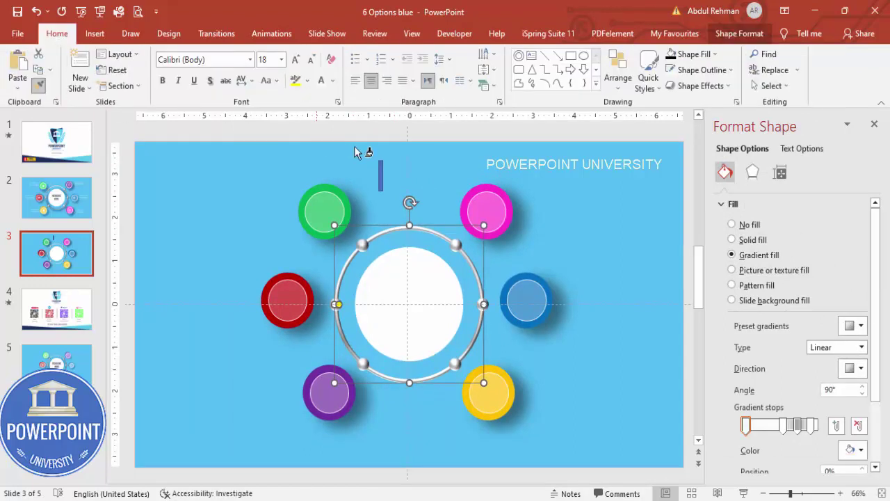
pyautogui.click(379, 168)
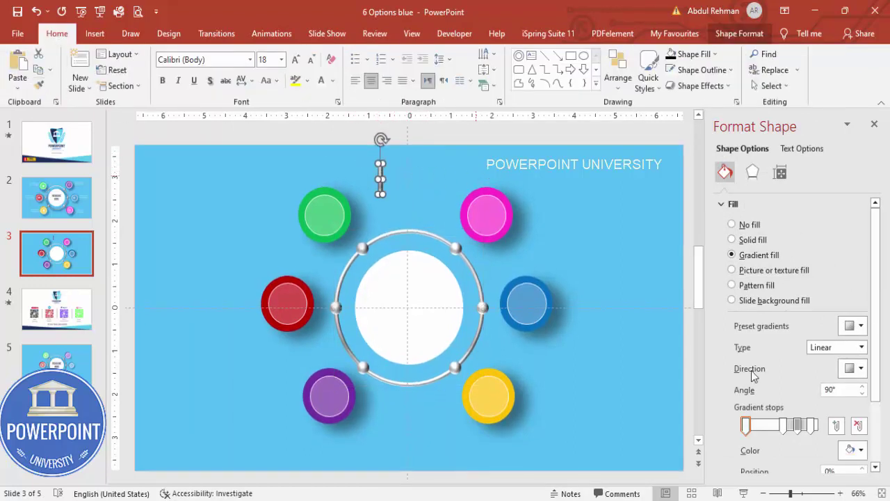
# Step: Rotate, shorten and position the silver bar between the top-left green circle and its ring node
pyautogui.click(818, 492)
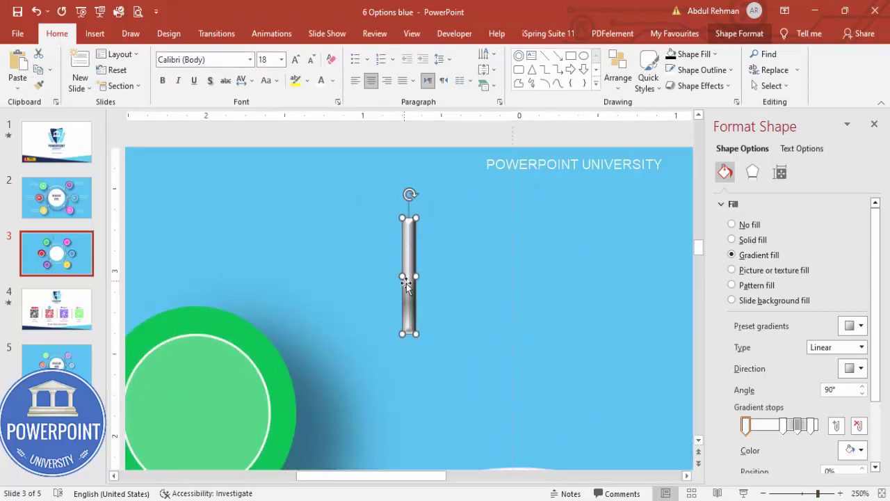
pyautogui.moveTo(402, 335); pyautogui.dragTo(334, 403)
pyautogui.scroll(-3, 397, 299)
pyautogui.moveTo(333, 290); pyautogui.dragTo(280, 308)
pyautogui.moveTo(325, 370); pyautogui.dragTo(304, 406)
pyautogui.moveTo(239, 324); pyautogui.dragTo(228, 334)
pyautogui.moveTo(310, 403); pyautogui.dragTo(300, 411)
pyautogui.moveTo(226, 349); pyautogui.dragTo(274, 382)
pyautogui.moveTo(308, 413); pyautogui.dragTo(308, 413)
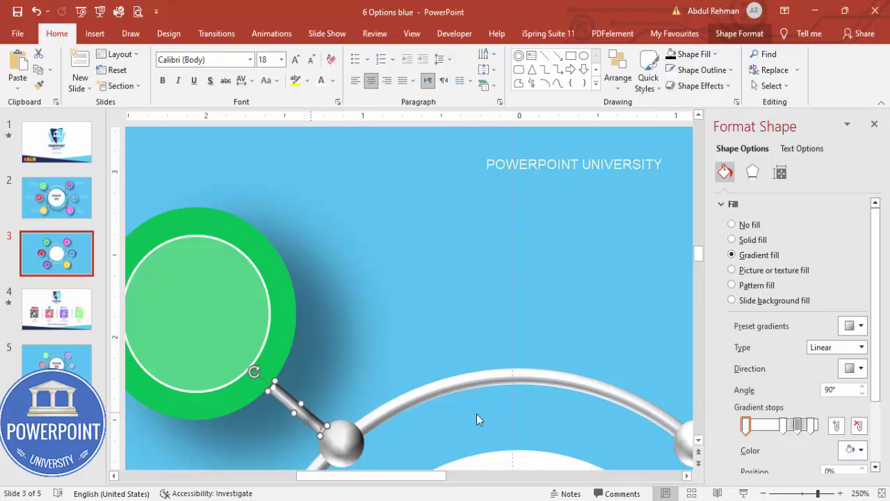
# Step: Angle a connector bar diagonally between the purple circle and its ring node
pyautogui.click(882, 492)
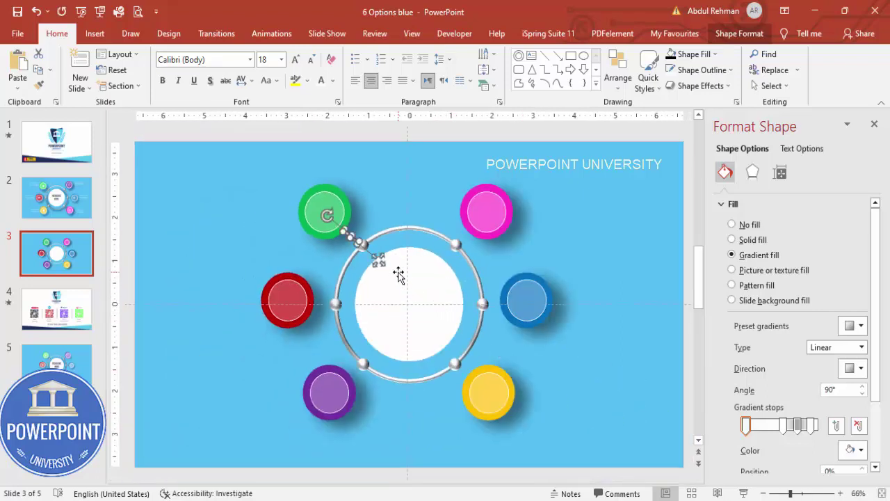
pyautogui.moveTo(397, 275); pyautogui.dragTo(399, 278)
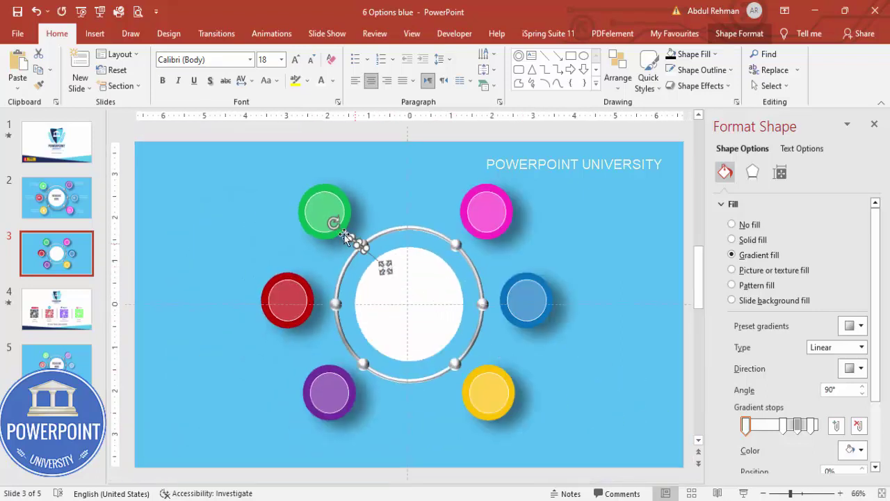
pyautogui.moveTo(333, 222); pyautogui.dragTo(329, 244)
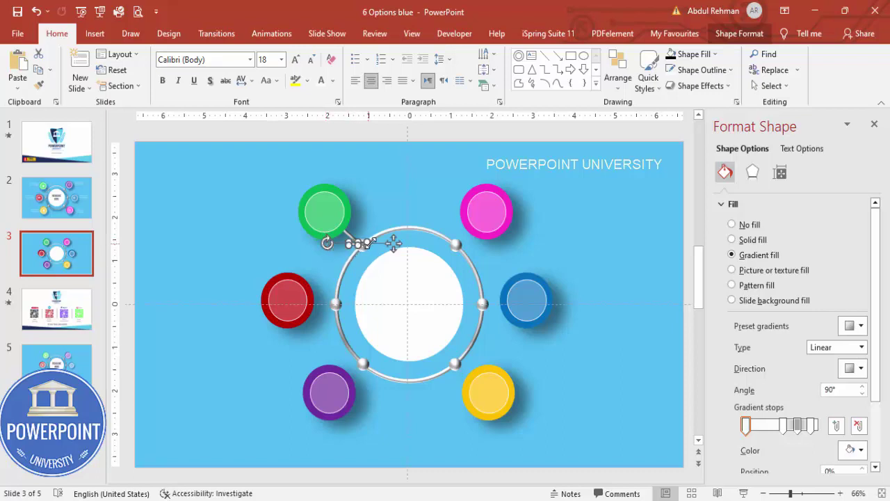
pyautogui.moveTo(392, 244); pyautogui.dragTo(357, 304)
pyautogui.hotkey('ctrl', 'z')
pyautogui.press('Tab')
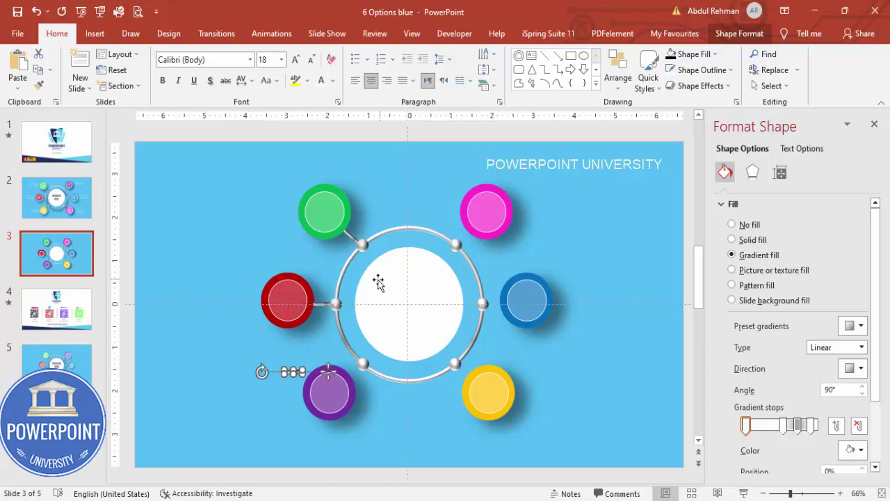
pyautogui.moveTo(262, 370); pyautogui.dragTo(266, 394)
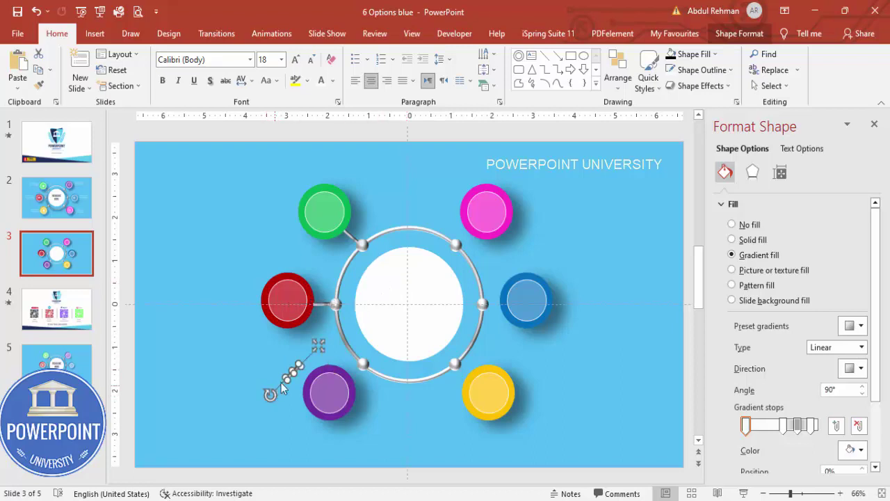
pyautogui.moveTo(322, 344); pyautogui.dragTo(379, 351)
pyautogui.click(373, 357)
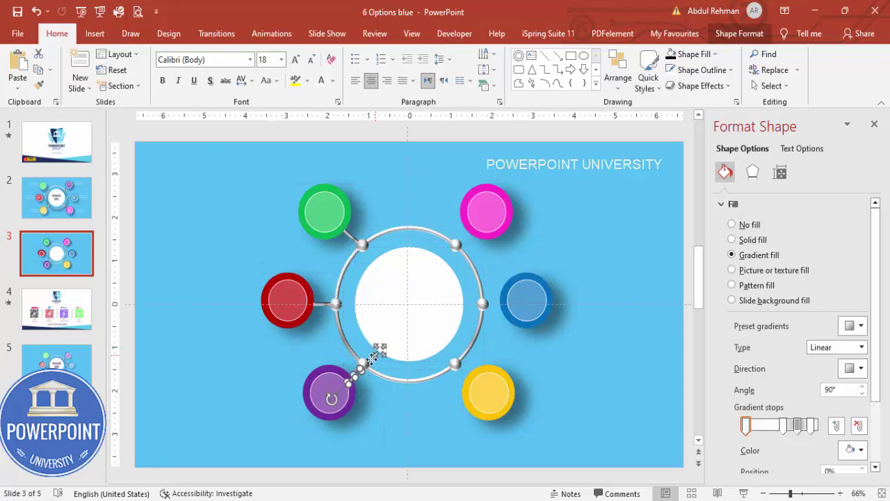
pyautogui.moveTo(353, 410); pyautogui.dragTo(348, 416)
pyautogui.click(361, 384)
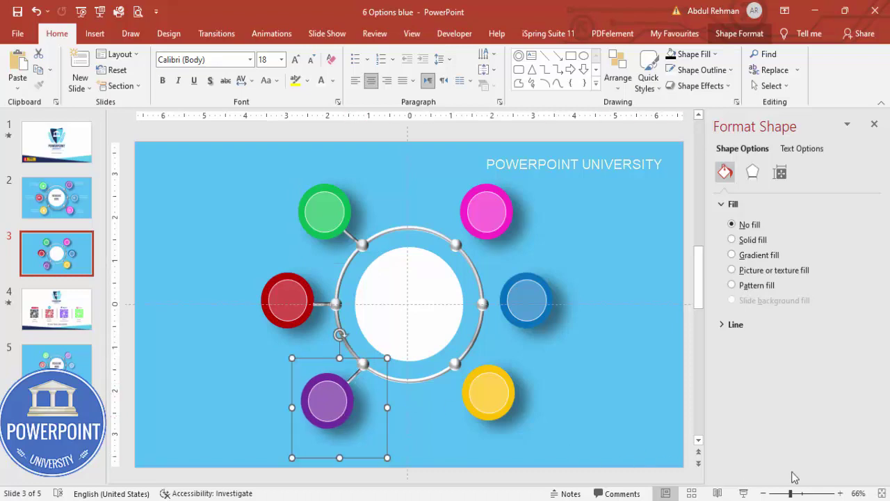
# Step: Nudge the connector and purple circle up-left so they meet at the ring node
pyautogui.click(825, 493)
pyautogui.scroll(4, 545, 243)
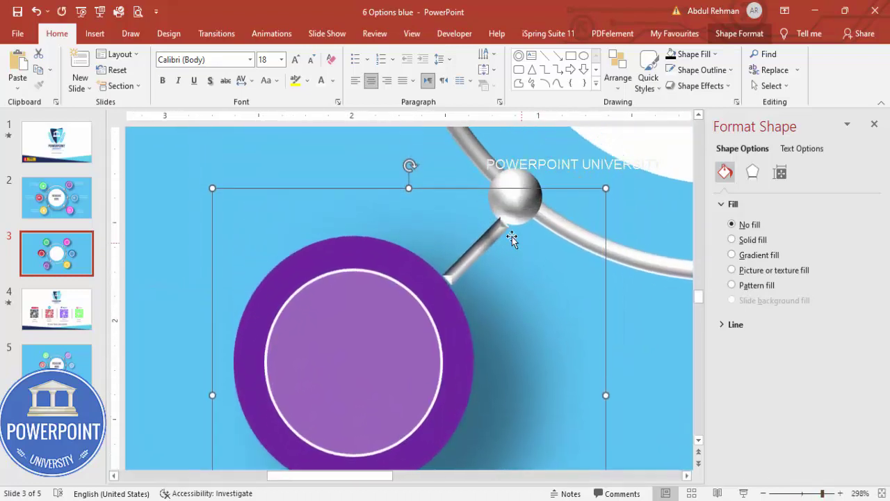
pyautogui.click(489, 244)
pyautogui.moveTo(489, 244); pyautogui.dragTo(487, 232)
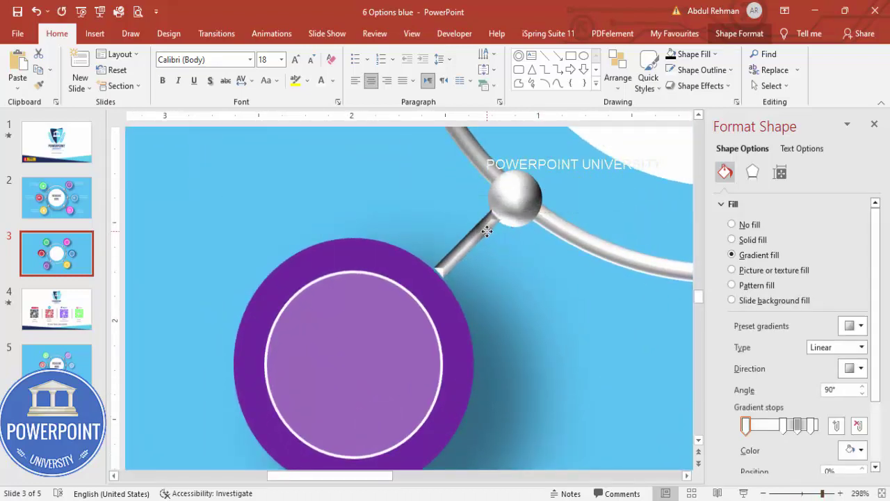
pyautogui.moveTo(461, 363); pyautogui.dragTo(451, 353)
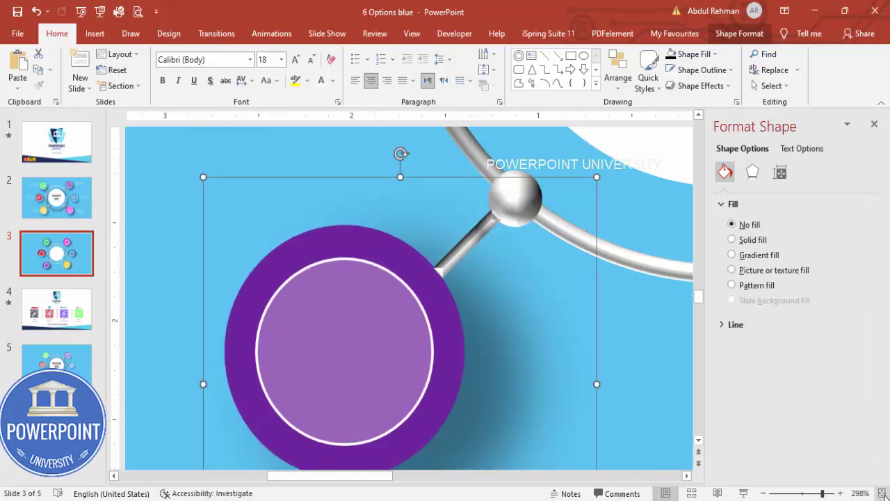
# Step: Copy the red circle's bead connector across to the ring's right node beside the blue circle
pyautogui.click(879, 493)
pyautogui.click(352, 376)
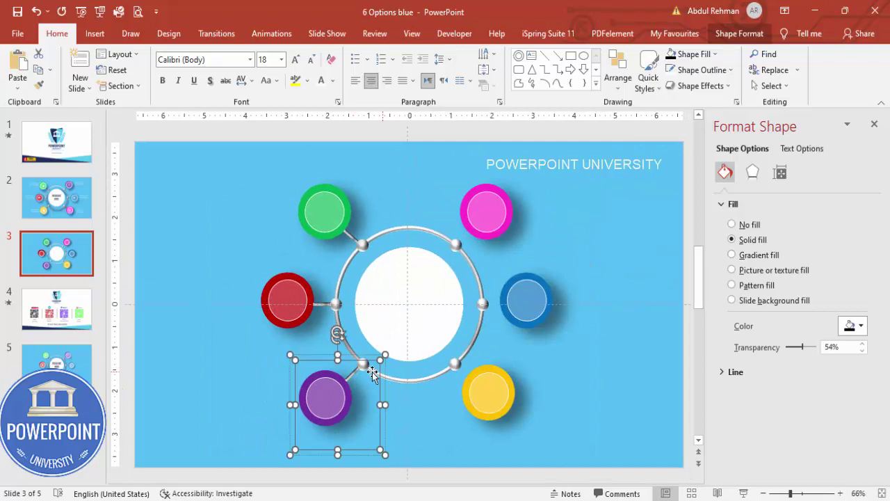
pyautogui.click(324, 301)
pyautogui.click(325, 302)
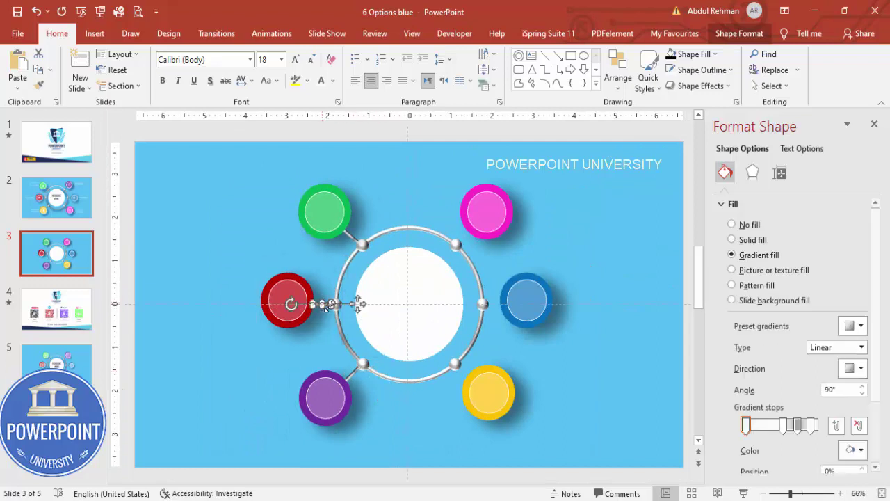
pyautogui.moveTo(358, 304); pyautogui.dragTo(533, 313)
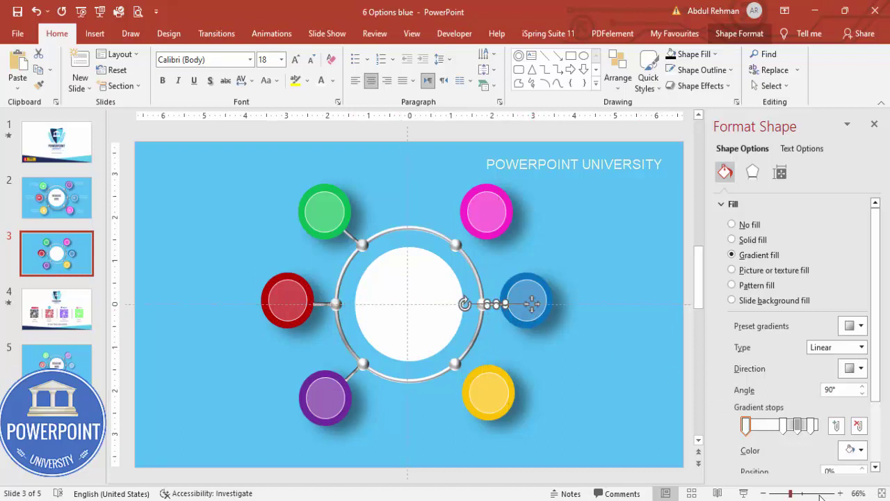
# Step: Move the blue circle right so it touches its connector bar
pyautogui.scroll(10, 532, 303)
pyautogui.click(492, 411)
pyautogui.click(432, 304)
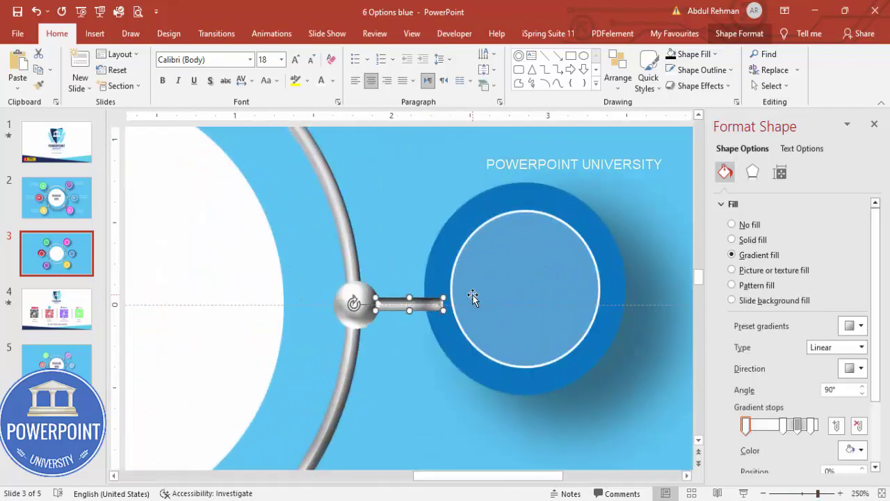
pyautogui.click(453, 247)
pyautogui.moveTo(452, 247); pyautogui.dragTo(468, 247)
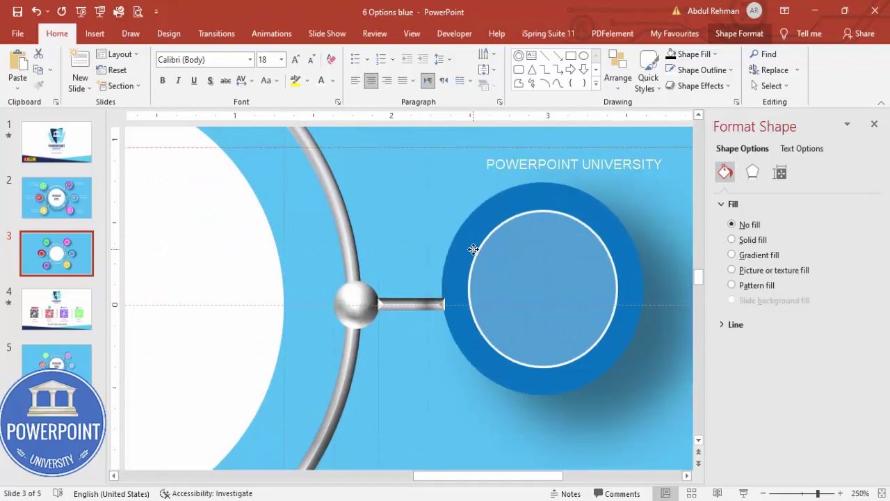
# Step: Duplicate the connector diagonally toward the pink circle and shift the pink circle onto its end
pyautogui.click(404, 304)
pyautogui.moveTo(404, 304); pyautogui.dragTo(401, 148)
pyautogui.scroll(1, 404, 223)
pyautogui.scroll(3, 404, 223)
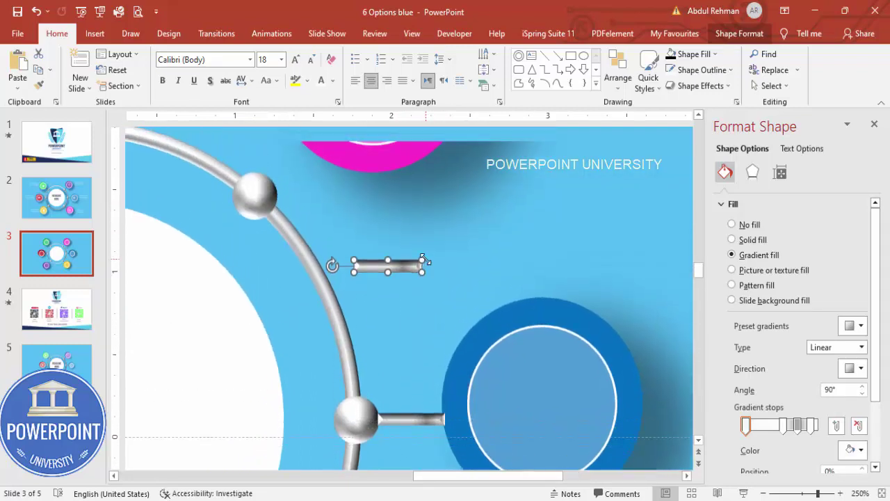
pyautogui.moveTo(330, 315); pyautogui.dragTo(338, 344)
pyautogui.moveTo(388, 303); pyautogui.dragTo(251, 248)
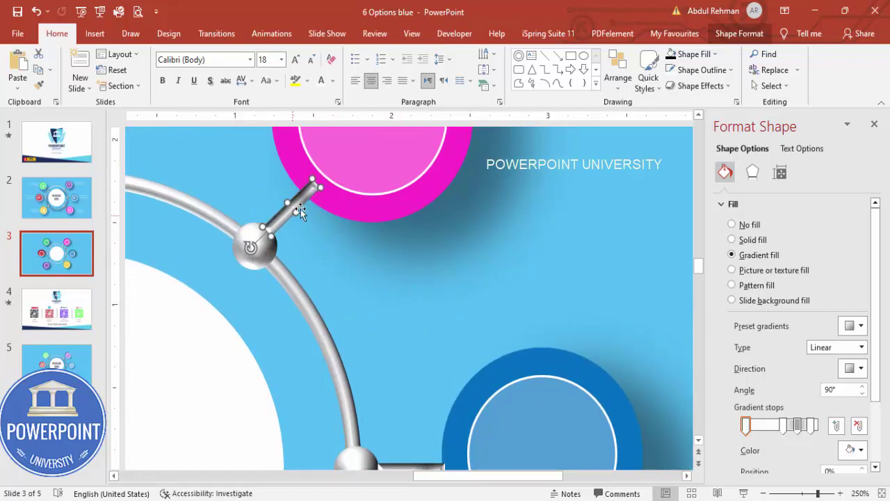
pyautogui.moveTo(358, 202); pyautogui.dragTo(372, 186)
pyautogui.scroll(-5, 424, 212)
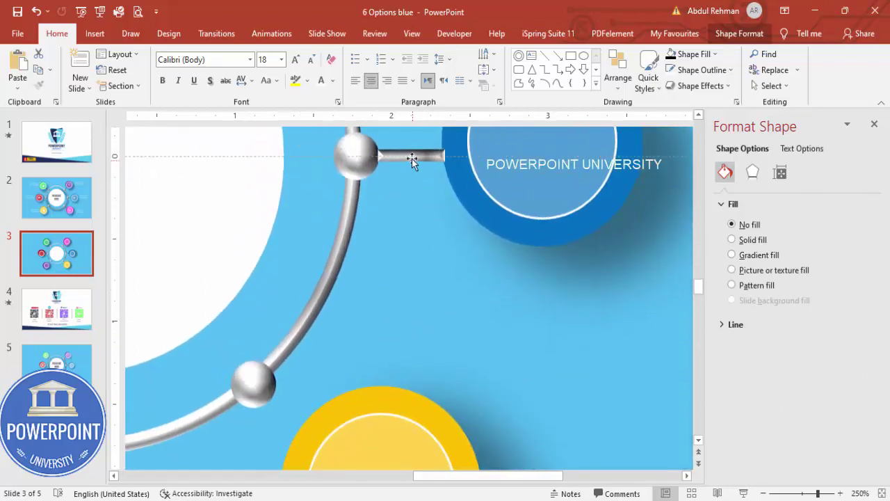
# Step: Duplicate a bar to the lower-right ring node and move the yellow circle onto it
pyautogui.click(411, 159)
pyautogui.hotkey('ctrl', 'd')
pyautogui.moveTo(447, 182); pyautogui.dragTo(284, 416)
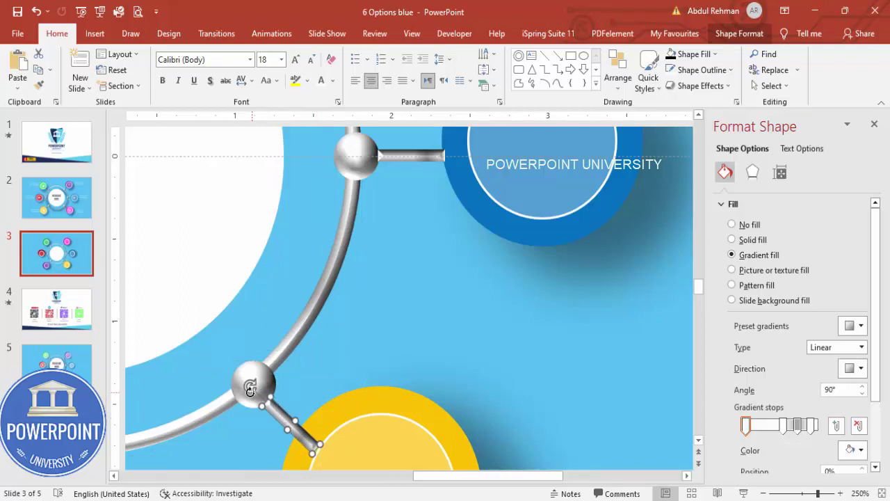
pyautogui.moveTo(252, 384); pyautogui.dragTo(257, 378)
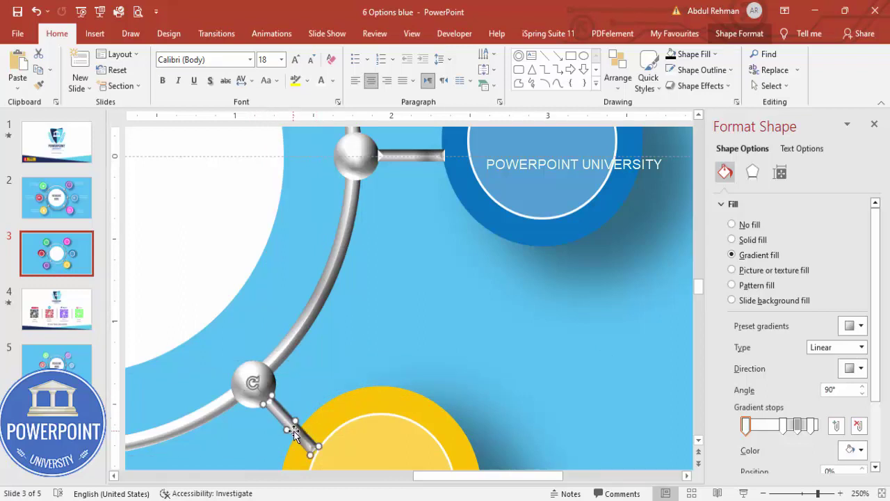
pyautogui.click(333, 387)
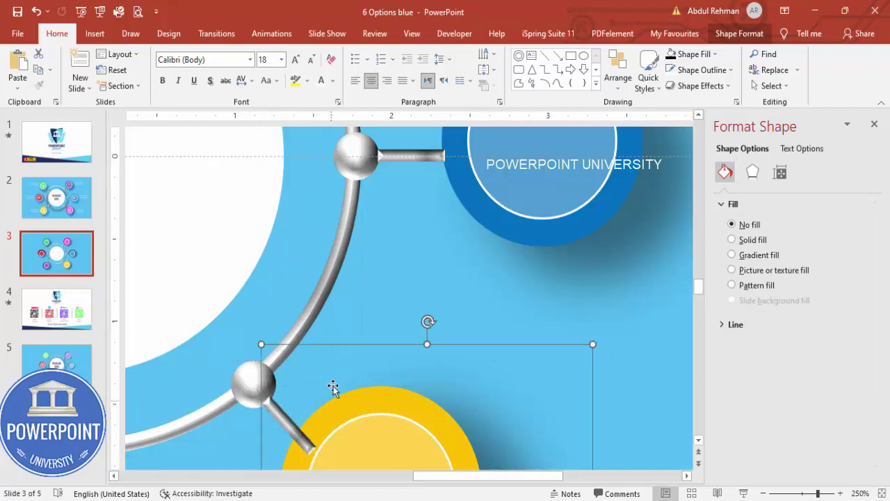
pyautogui.moveTo(342, 343); pyautogui.dragTo(349, 372)
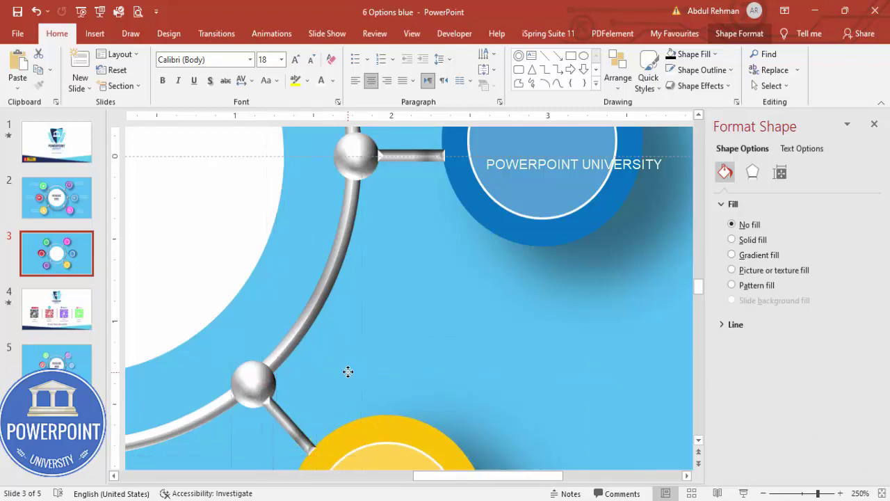
pyautogui.click(880, 493)
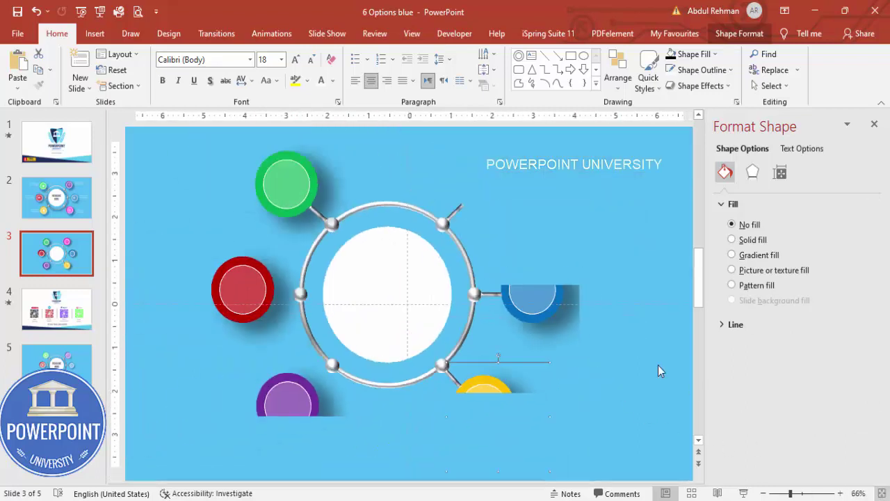
pyautogui.click(602, 266)
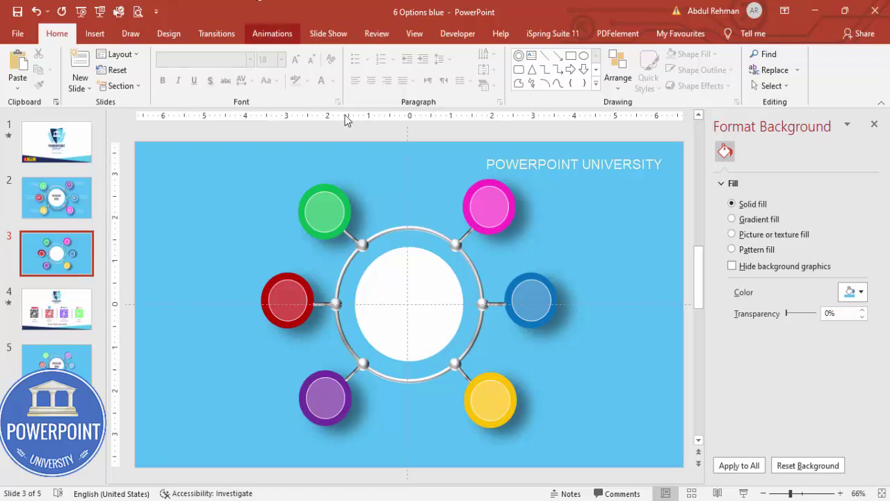
pyautogui.click(393, 231)
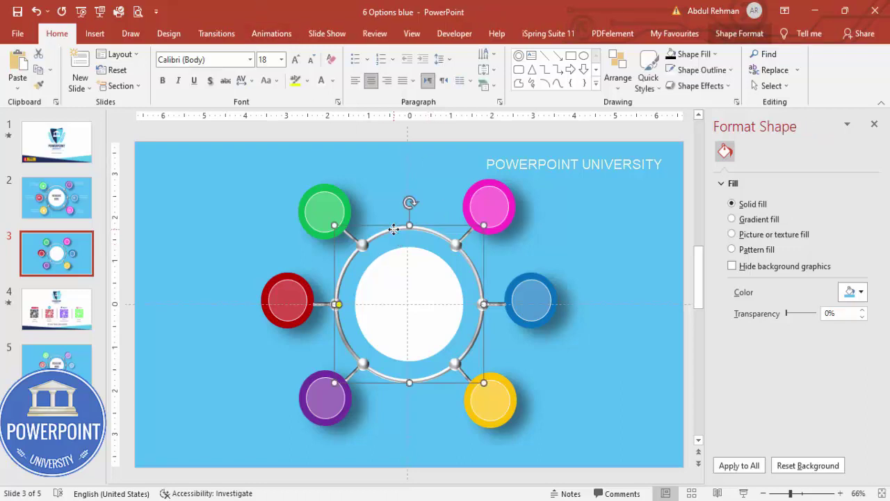
pyautogui.click(456, 174)
pyautogui.click(95, 33)
# Step: Draw a wide-holed hollow circle with no outline and black fill at 55% transparency
pyautogui.click(209, 80)
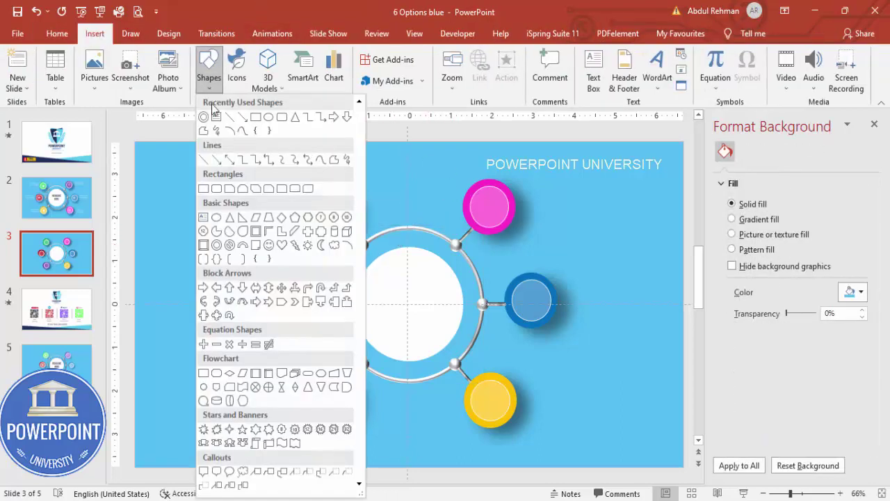
pyautogui.click(217, 246)
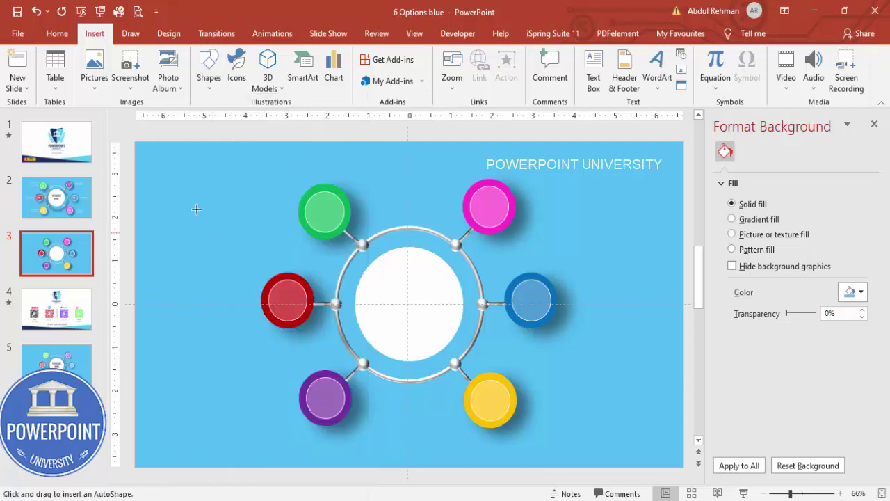
pyautogui.moveTo(184, 188); pyautogui.dragTo(263, 286)
pyautogui.moveTo(156, 232); pyautogui.dragTo(151, 233)
pyautogui.click(340, 69)
pyautogui.click(346, 218)
pyautogui.click(327, 54)
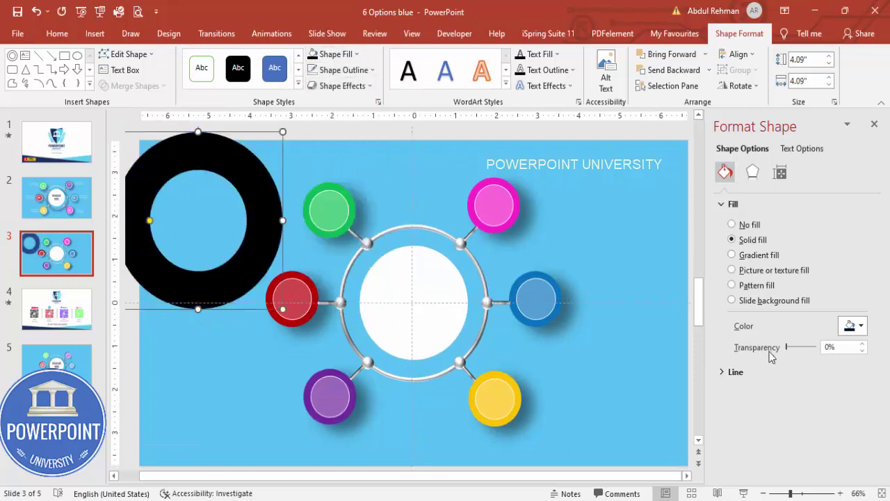
pyautogui.moveTo(786, 346); pyautogui.dragTo(800, 346)
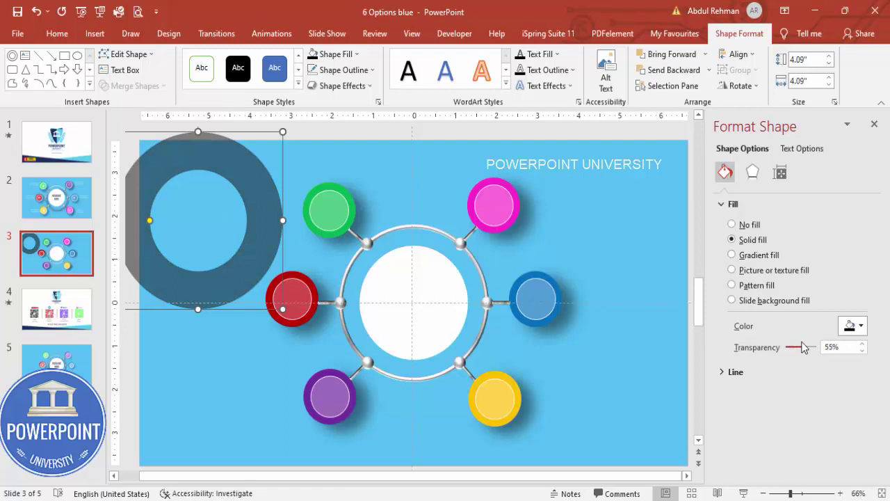
# Step: Give the donut 19 pt soft edges, move it onto the ring and send it to back
pyautogui.click(752, 172)
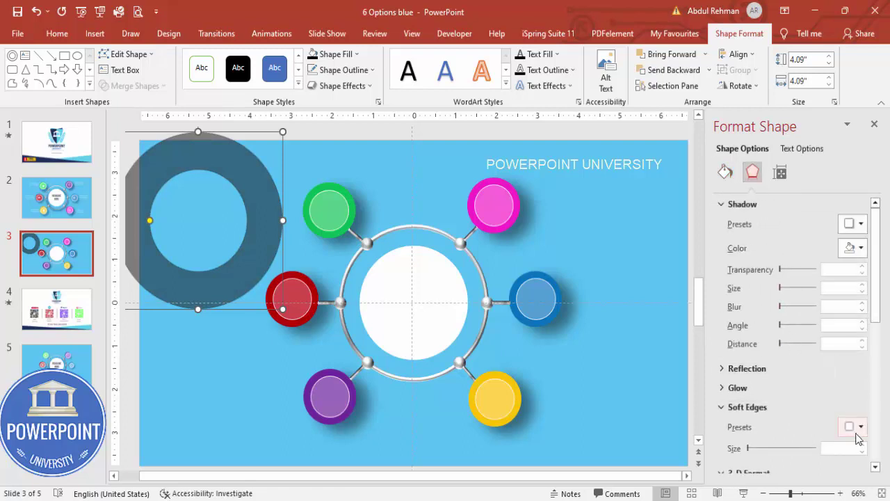
pyautogui.click(862, 445)
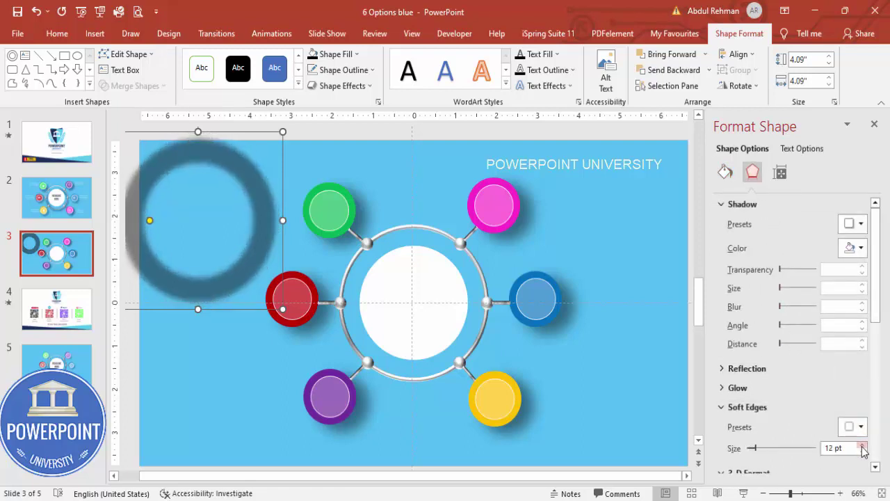
pyautogui.click(862, 445)
pyautogui.moveTo(254, 262); pyautogui.dragTo(483, 351)
pyautogui.click(708, 69)
pyautogui.click(673, 102)
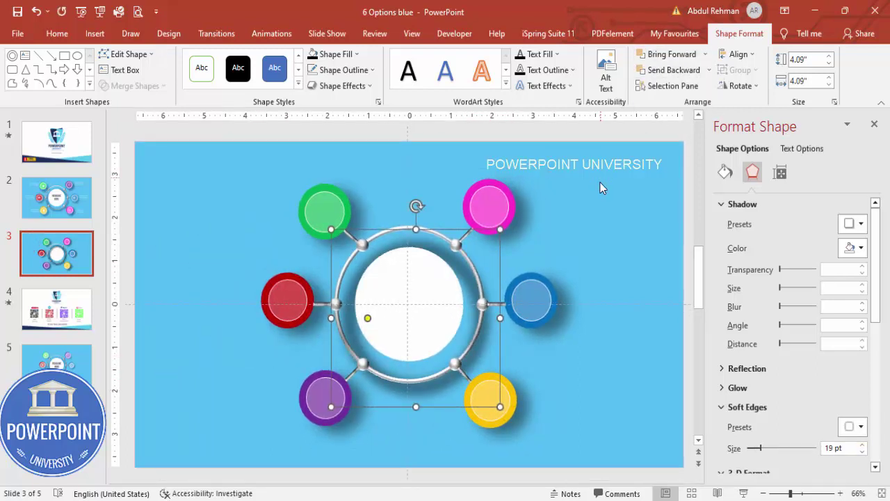
pyautogui.click(601, 182)
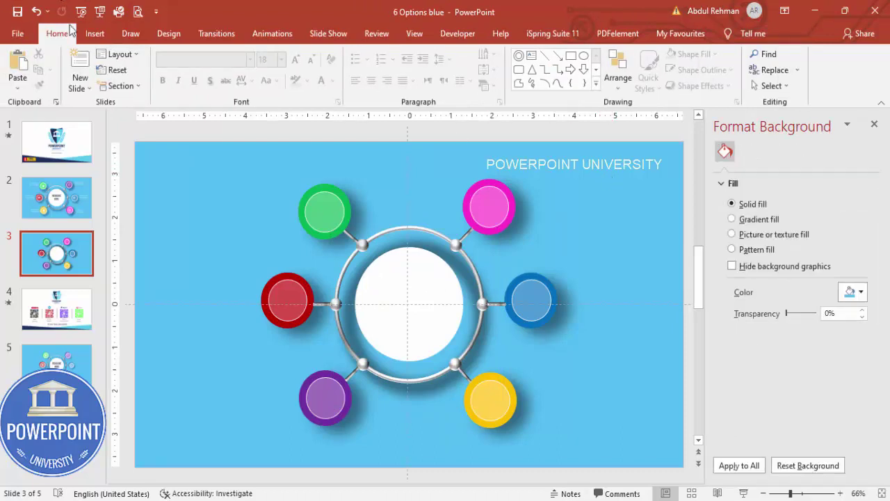
pyautogui.click(94, 33)
# Step: Insert six icons: target, presentation chart, line chart, head with gears, gear and crosshair
pyautogui.click(247, 62)
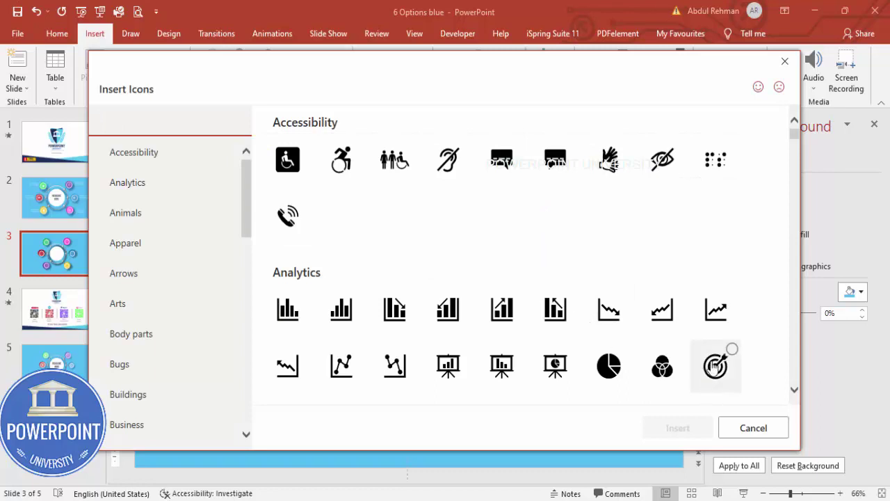
pyautogui.click(713, 368)
pyautogui.click(486, 370)
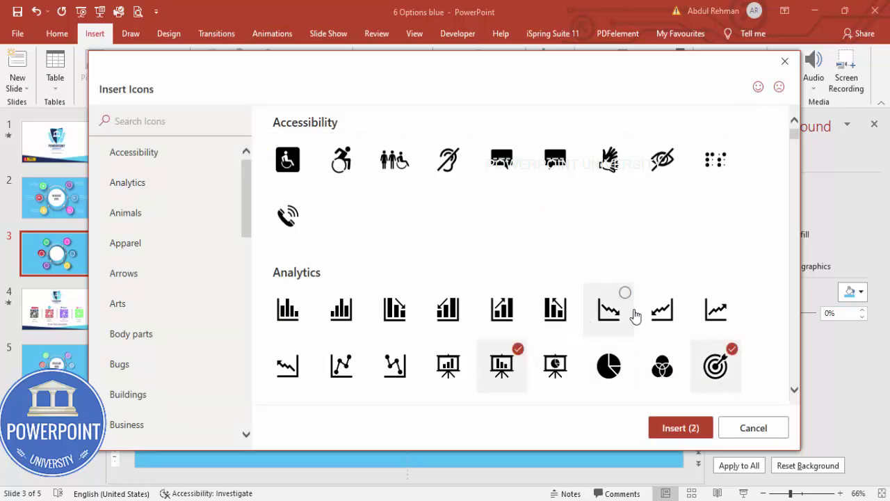
pyautogui.click(609, 314)
pyautogui.scroll(-2, 609, 315)
pyautogui.click(622, 292)
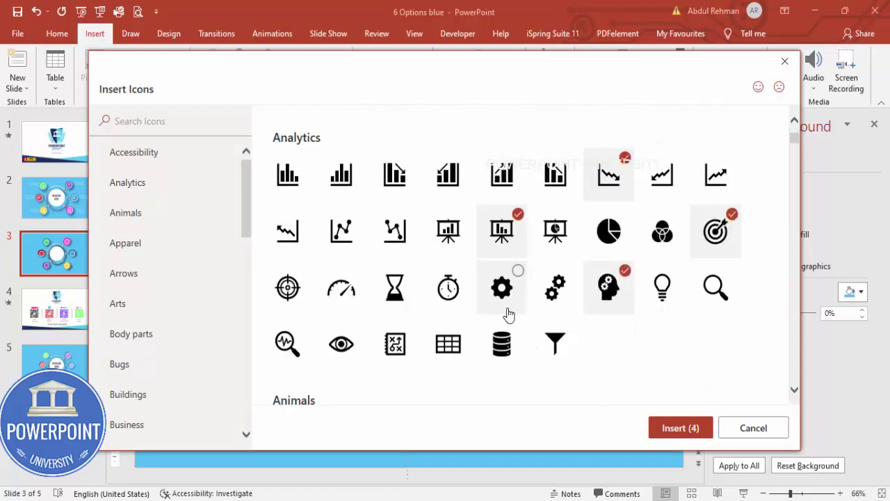
pyautogui.click(501, 303)
pyautogui.click(292, 297)
pyautogui.click(688, 428)
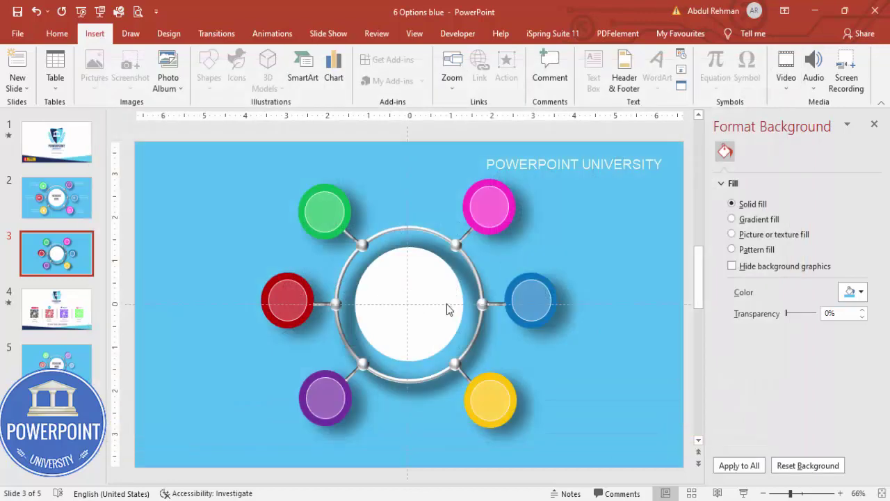
# Step: Resize the icons to 0.5" height and fill them white
pyautogui.moveTo(424, 313); pyautogui.dragTo(592, 214)
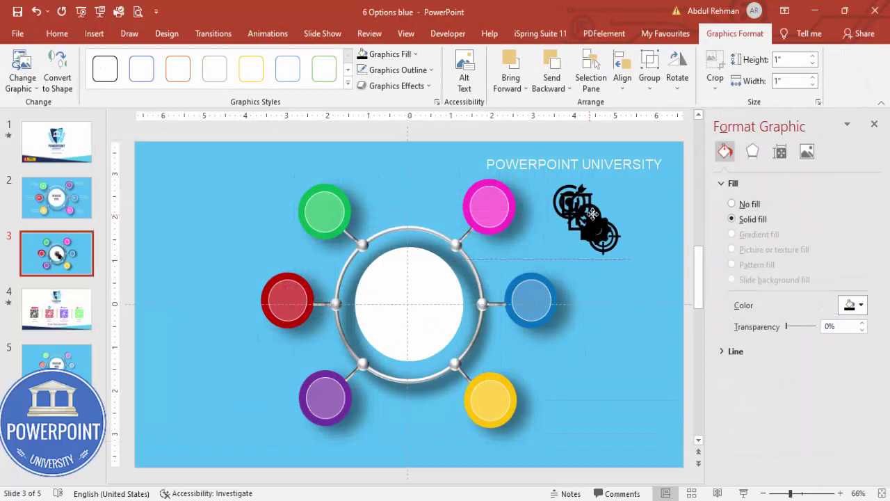
pyautogui.click(784, 61)
pyautogui.write('0.5')
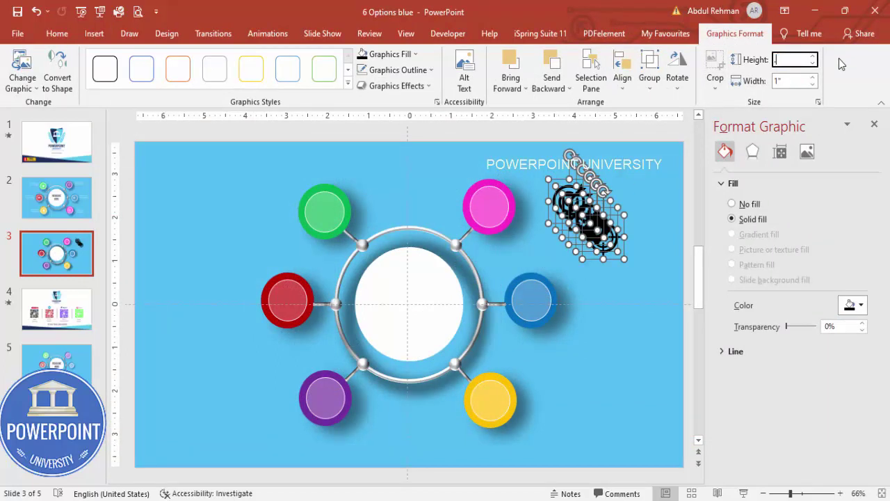
pyautogui.press('Return')
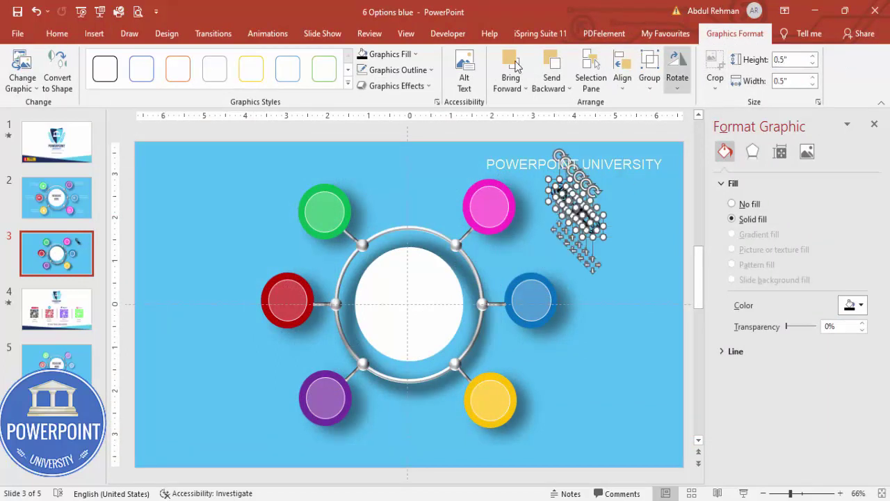
pyautogui.click(372, 55)
pyautogui.click(365, 82)
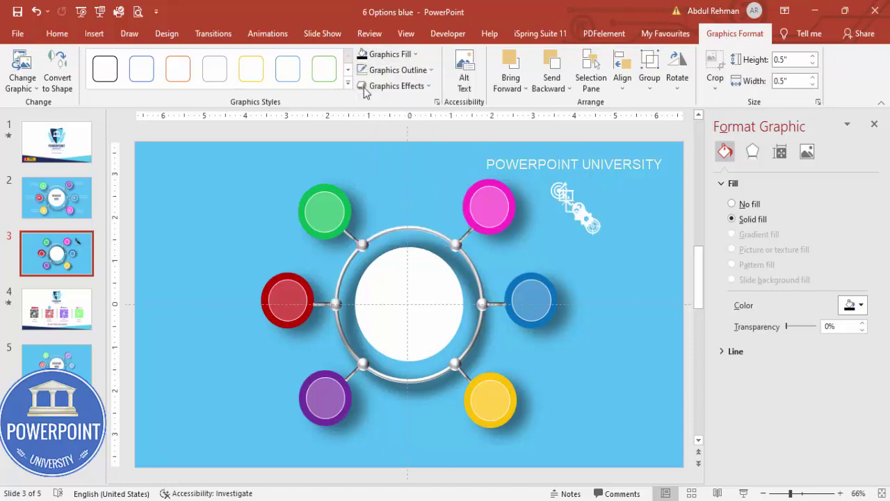
pyautogui.click(636, 221)
# Step: Place the target, gear, head, line-chart and presentation icons on the green, red, purple, yellow and blue circles
pyautogui.click(593, 226)
pyautogui.moveTo(390, 216); pyautogui.dragTo(325, 212)
pyautogui.moveTo(586, 219); pyautogui.dragTo(284, 304)
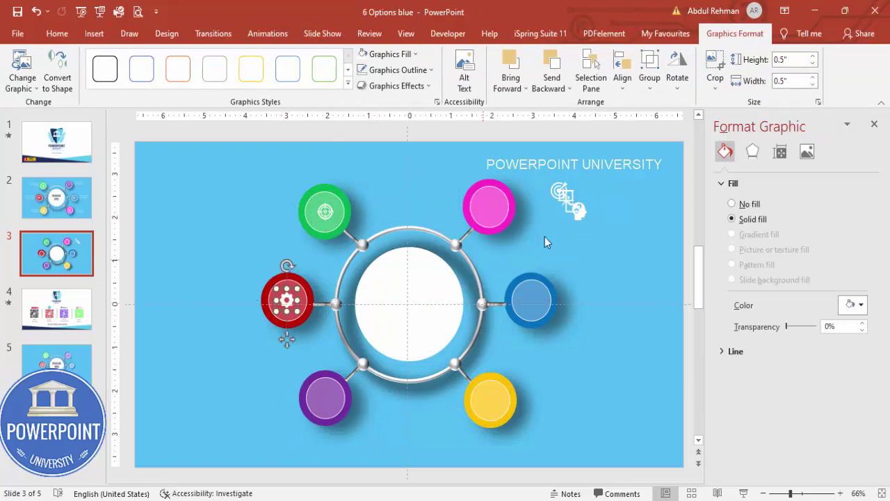
pyautogui.moveTo(562, 217); pyautogui.dragTo(319, 402)
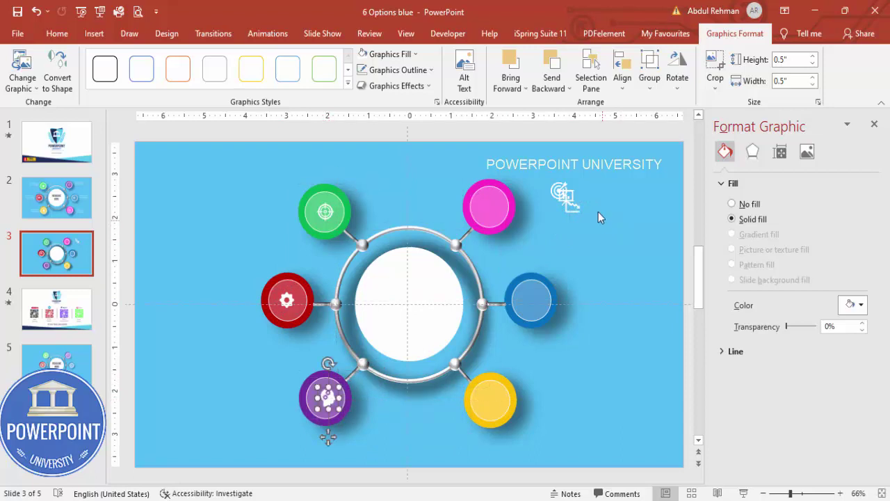
pyautogui.moveTo(574, 208); pyautogui.dragTo(493, 404)
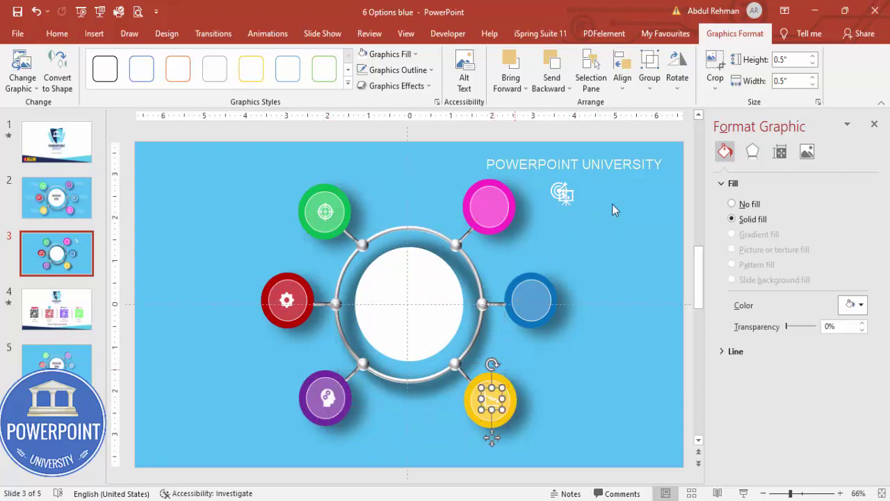
pyautogui.moveTo(557, 196); pyautogui.dragTo(490, 205)
# Step: Add an 'Add detail text here' text box at the top right, set to 14 pt
pyautogui.click(560, 194)
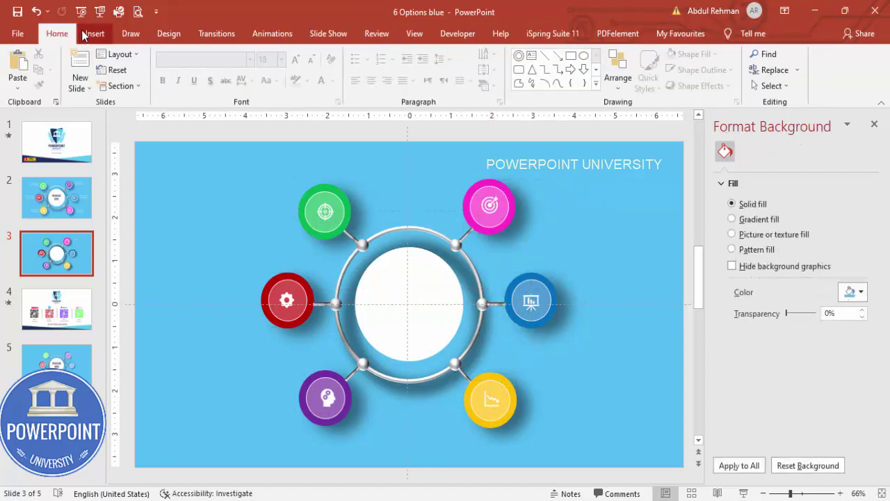
pyautogui.click(95, 34)
pyautogui.click(600, 66)
pyautogui.moveTo(543, 164); pyautogui.dragTo(607, 196)
pyautogui.write('Add de')
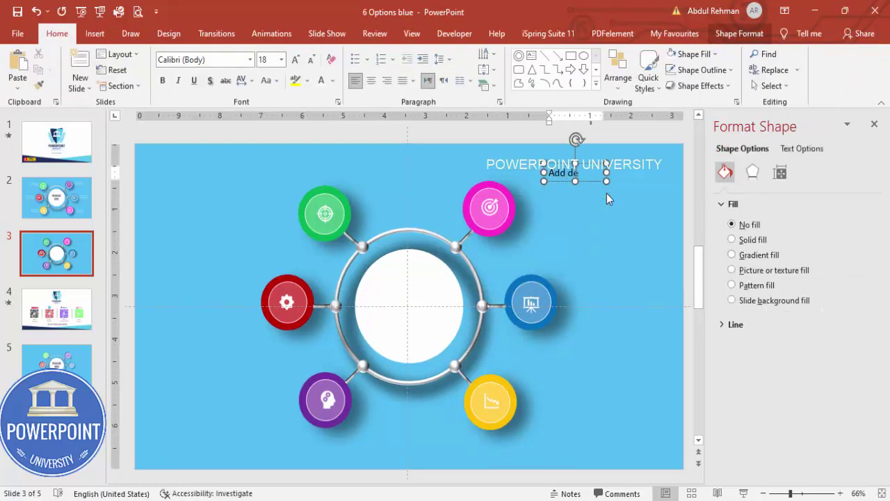
pyautogui.write('tail text here')
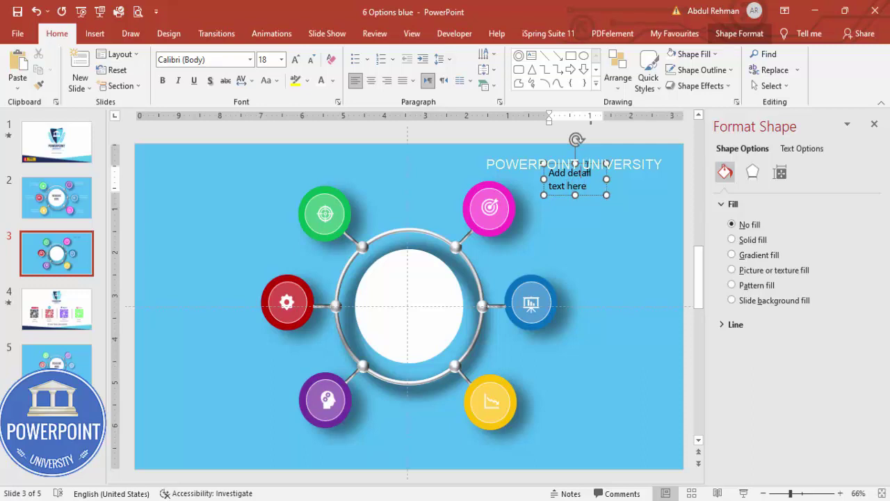
pyautogui.click(586, 164)
pyautogui.click(311, 59)
pyautogui.click(311, 60)
# Step: Right-align the label, place it left of the red circle, and duplicate a copy beside the green circle
pyautogui.moveTo(600, 170); pyautogui.dragTo(640, 354)
pyautogui.moveTo(649, 391); pyautogui.dragTo(285, 314)
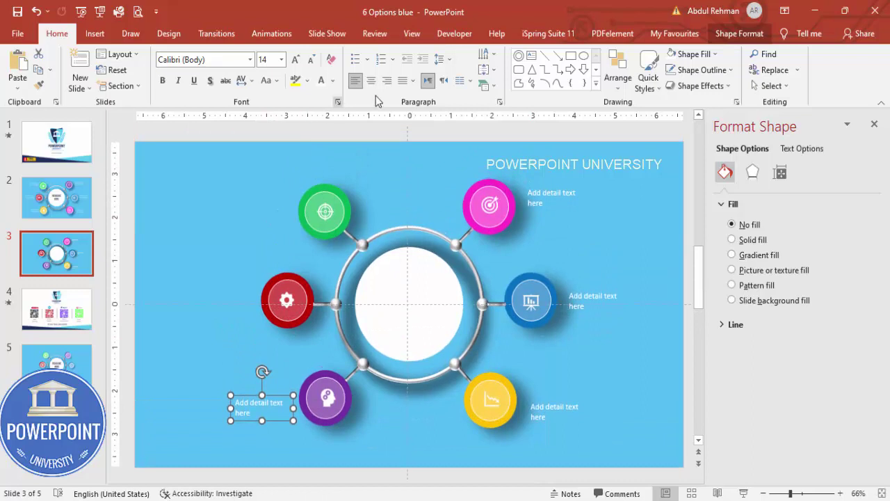
pyautogui.click(387, 82)
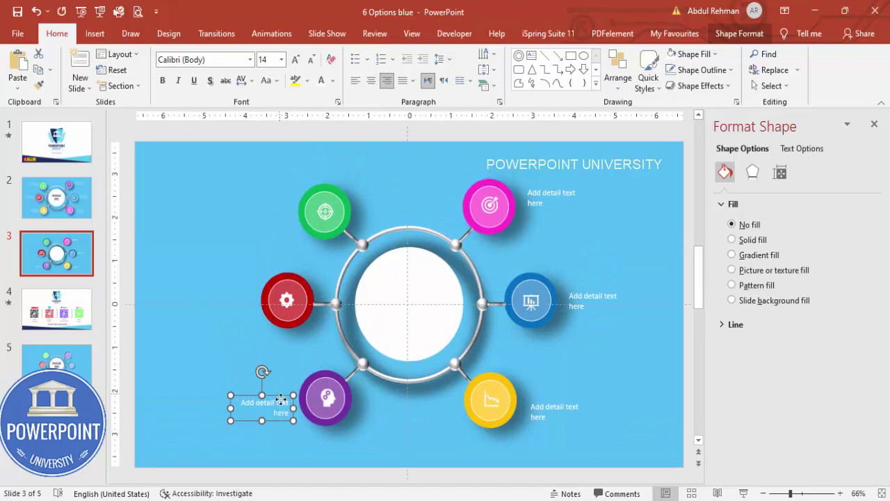
pyautogui.moveTo(281, 402); pyautogui.dragTo(188, 399)
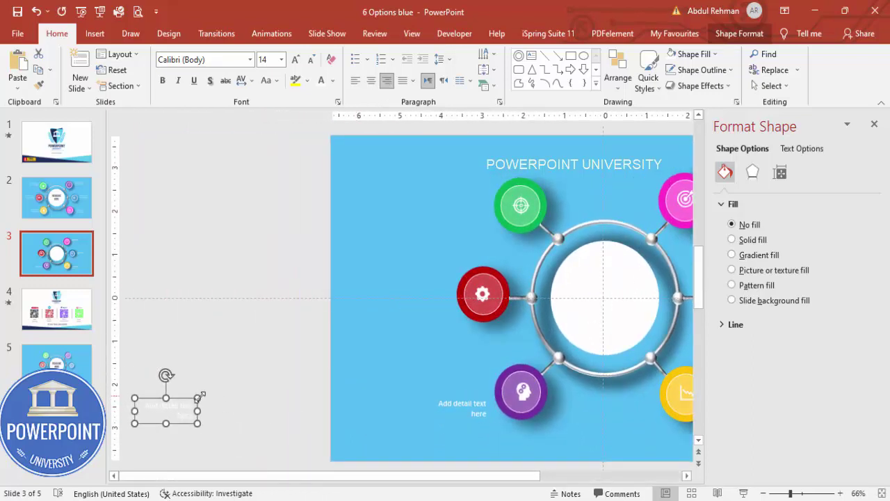
pyautogui.moveTo(241, 366); pyautogui.dragTo(437, 284)
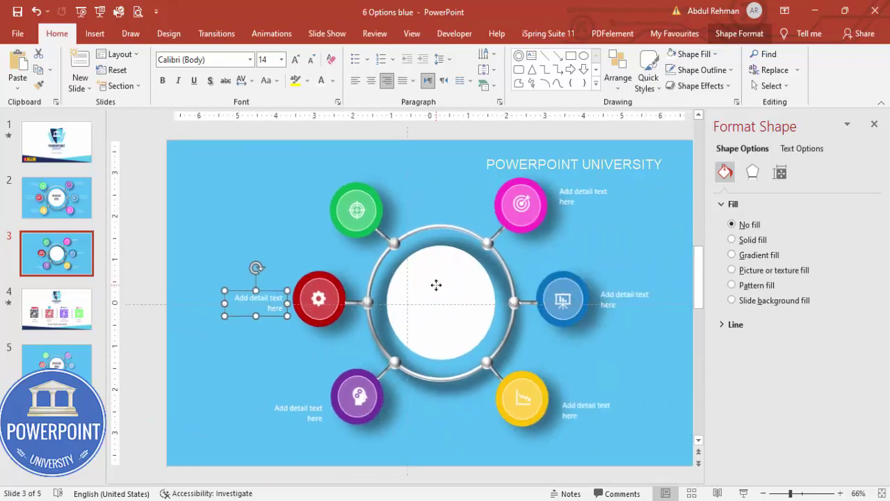
pyautogui.hotkey('ctrl', 'd')
pyautogui.moveTo(199, 186); pyautogui.dragTo(282, 184)
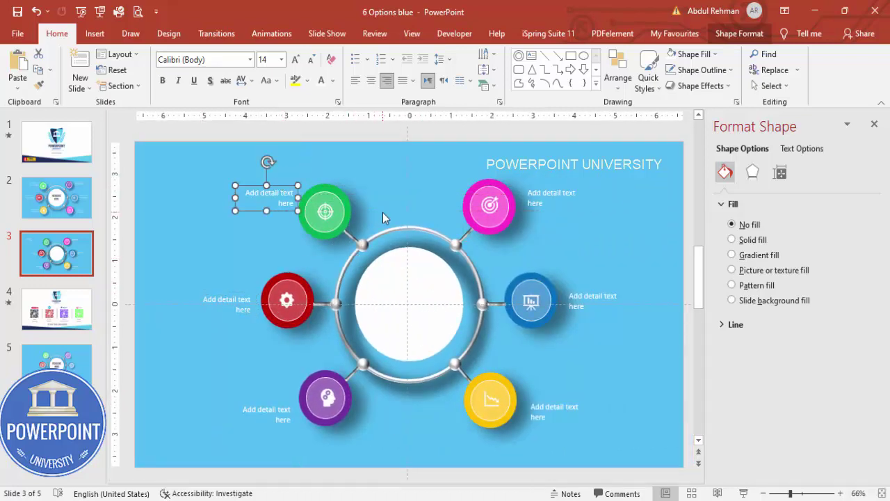
# Step: Select the green, red and purple circle groups and their icons, then deselect everything
pyautogui.click(343, 192)
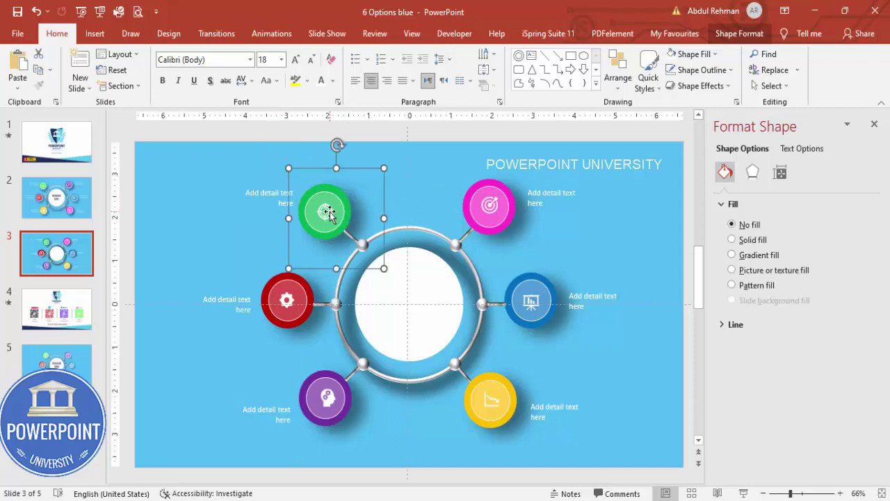
pyautogui.click(330, 216)
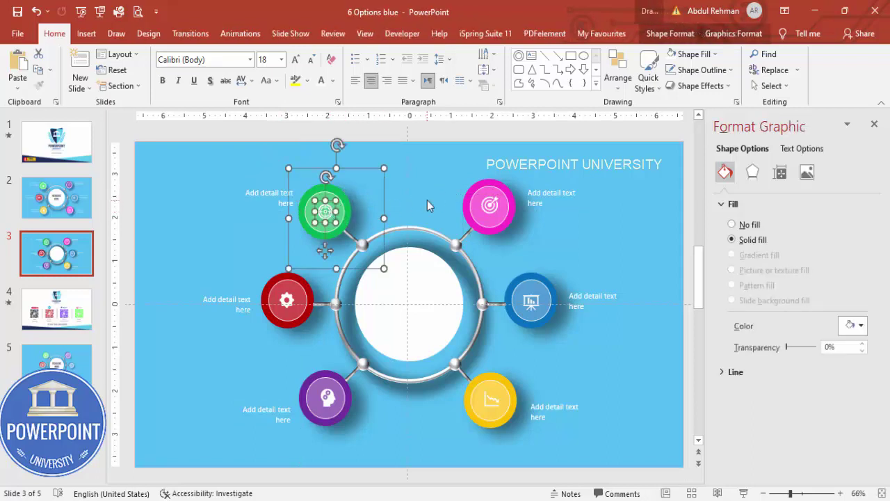
pyautogui.click(309, 289)
pyautogui.click(310, 289)
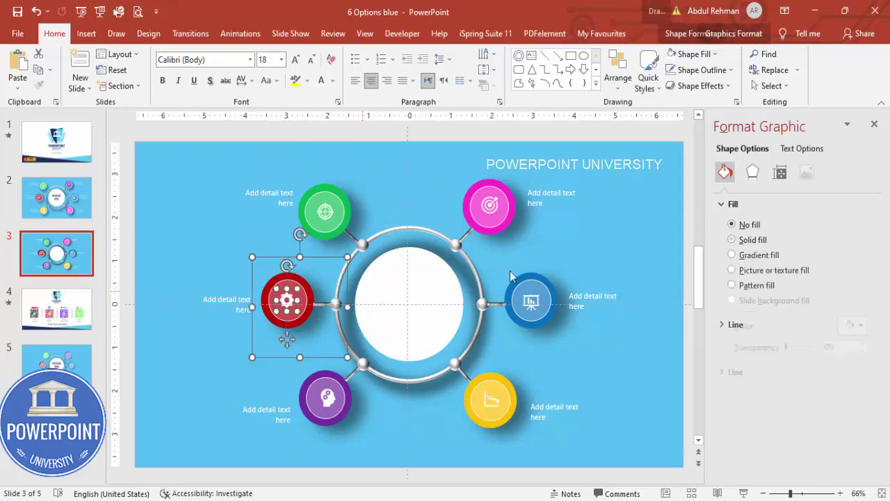
pyautogui.click(367, 395)
pyautogui.click(367, 395)
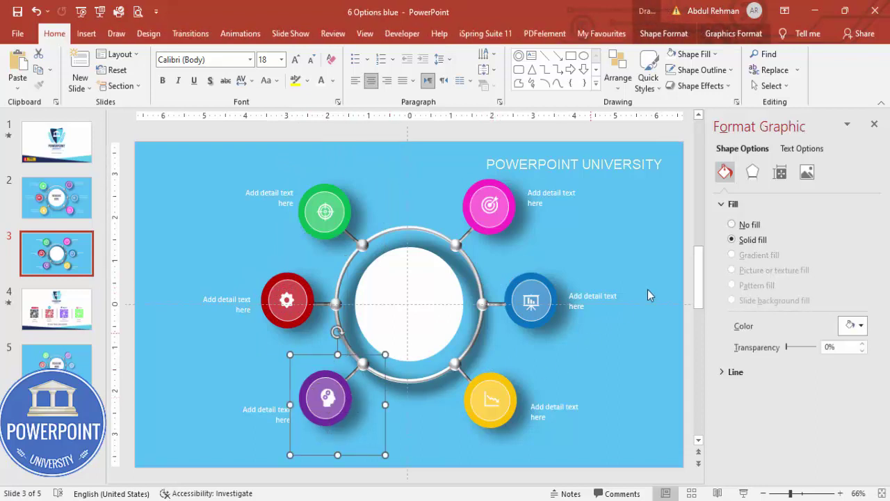
pyautogui.click(646, 238)
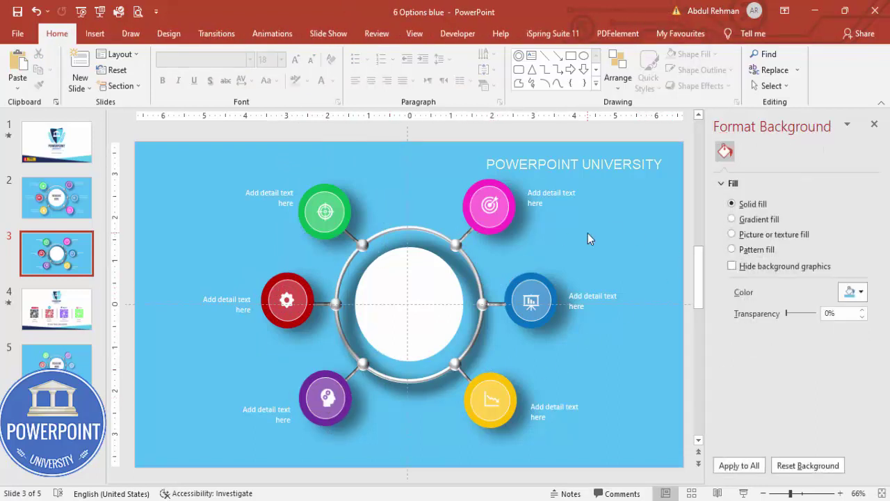
# Step: Add a text box reading 'HEADLINE' and 'HERE' on two lines
pyautogui.click(95, 33)
pyautogui.click(593, 76)
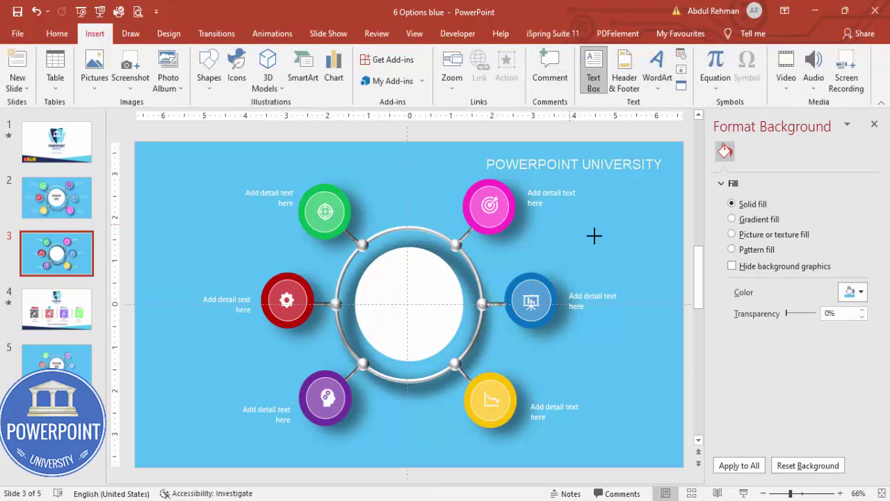
pyautogui.moveTo(569, 225); pyautogui.dragTo(673, 248)
pyautogui.write('HEADELIN')
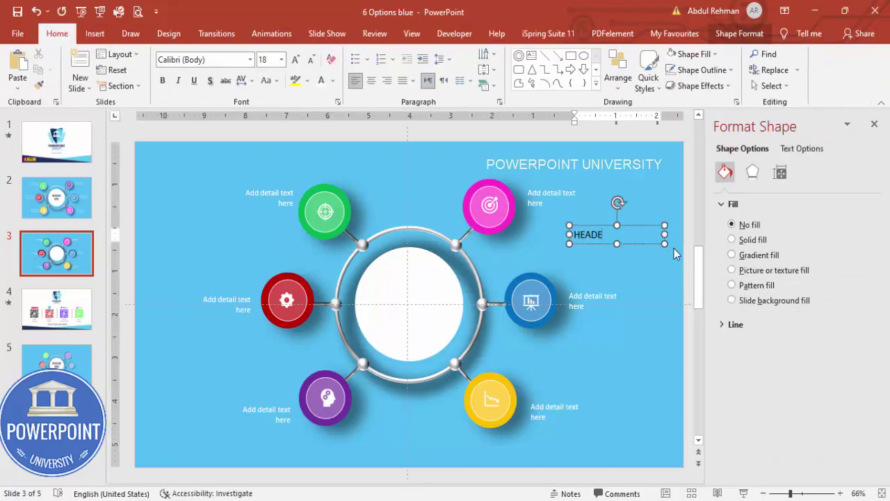
pyautogui.press('BackSpace')
pyautogui.press('BackSpace')
pyautogui.press('BackSpace')
pyautogui.press('BackSpace')
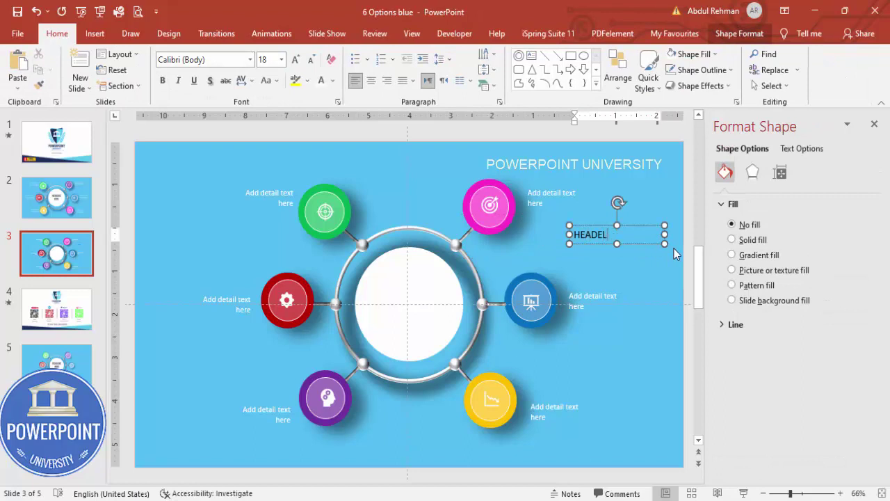
pyautogui.write('LINE')
pyautogui.press('Return')
pyautogui.write('HERE')
# Step: Centre the headline at 28 pt and move it into the white centre circle
pyautogui.click(587, 228)
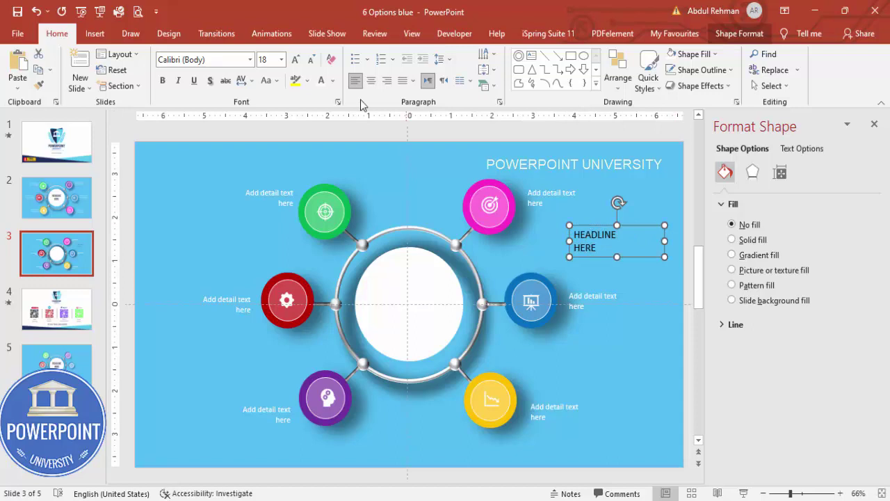
pyautogui.click(370, 80)
pyautogui.click(295, 59)
pyautogui.click(296, 59)
pyautogui.click(296, 59)
pyautogui.moveTo(648, 227); pyautogui.dragTo(440, 285)
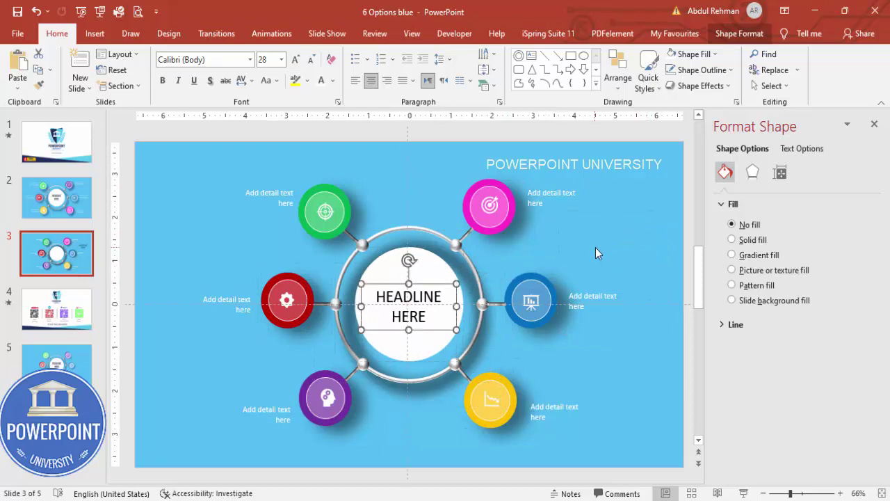